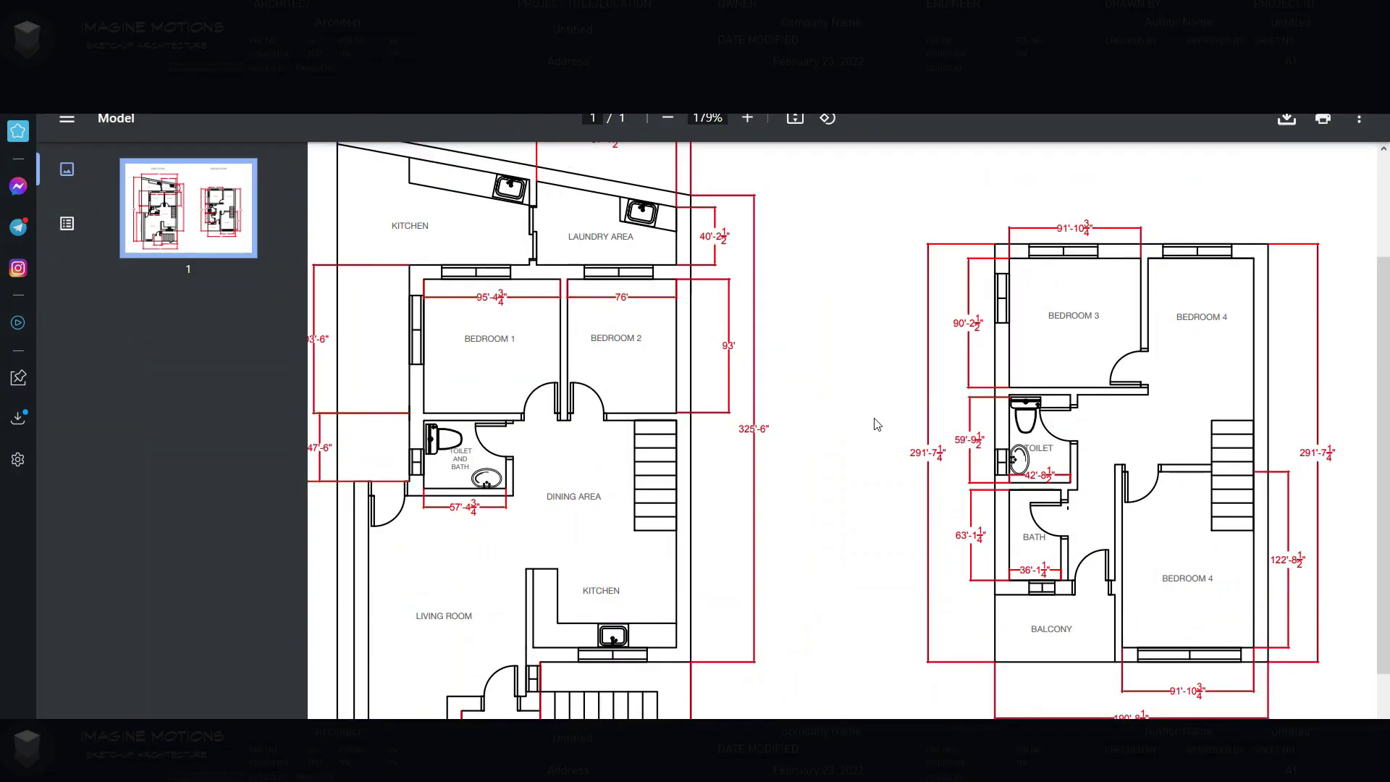
# Zoom the house plan PDF out to 134% so both floor plans fit side by side.
pyautogui.keyDown('ctrl'); pyautogui.scroll(-3, 876, 423); pyautogui.keyUp('ctrl')
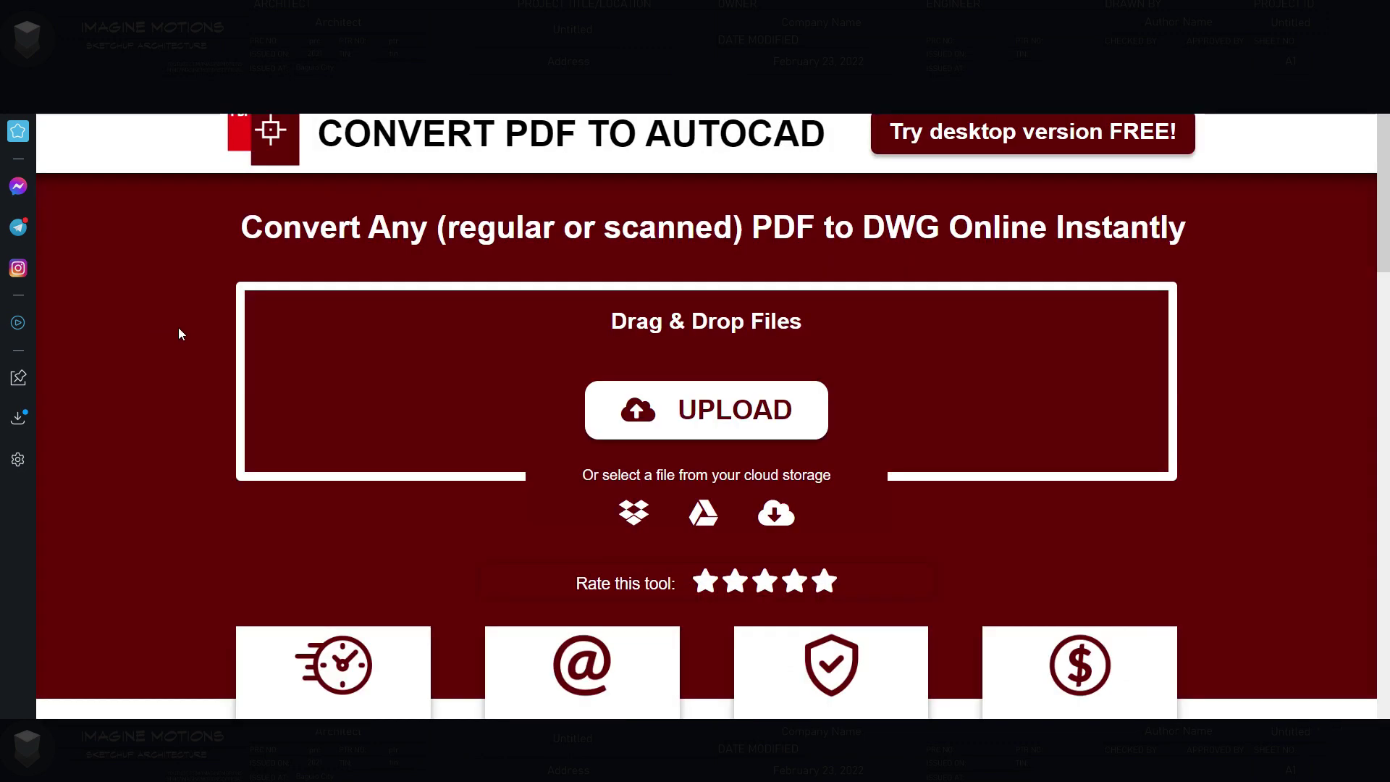
# Upload house (1)001.pdf from Downloads > Laroco to the PDF-to-AutoCAD converter.
pyautogui.click(681, 420)
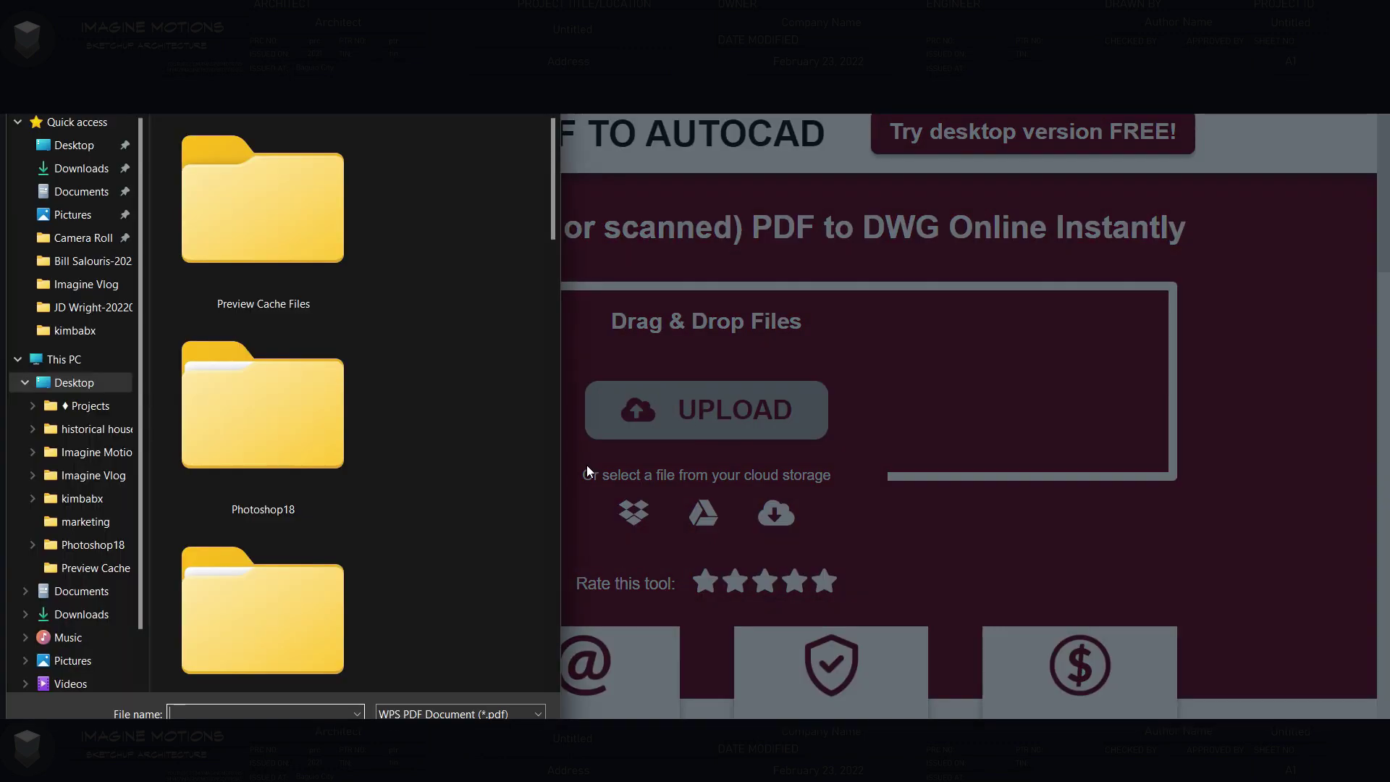
pyautogui.click(81, 168)
pyautogui.scroll(-5, 478, 454)
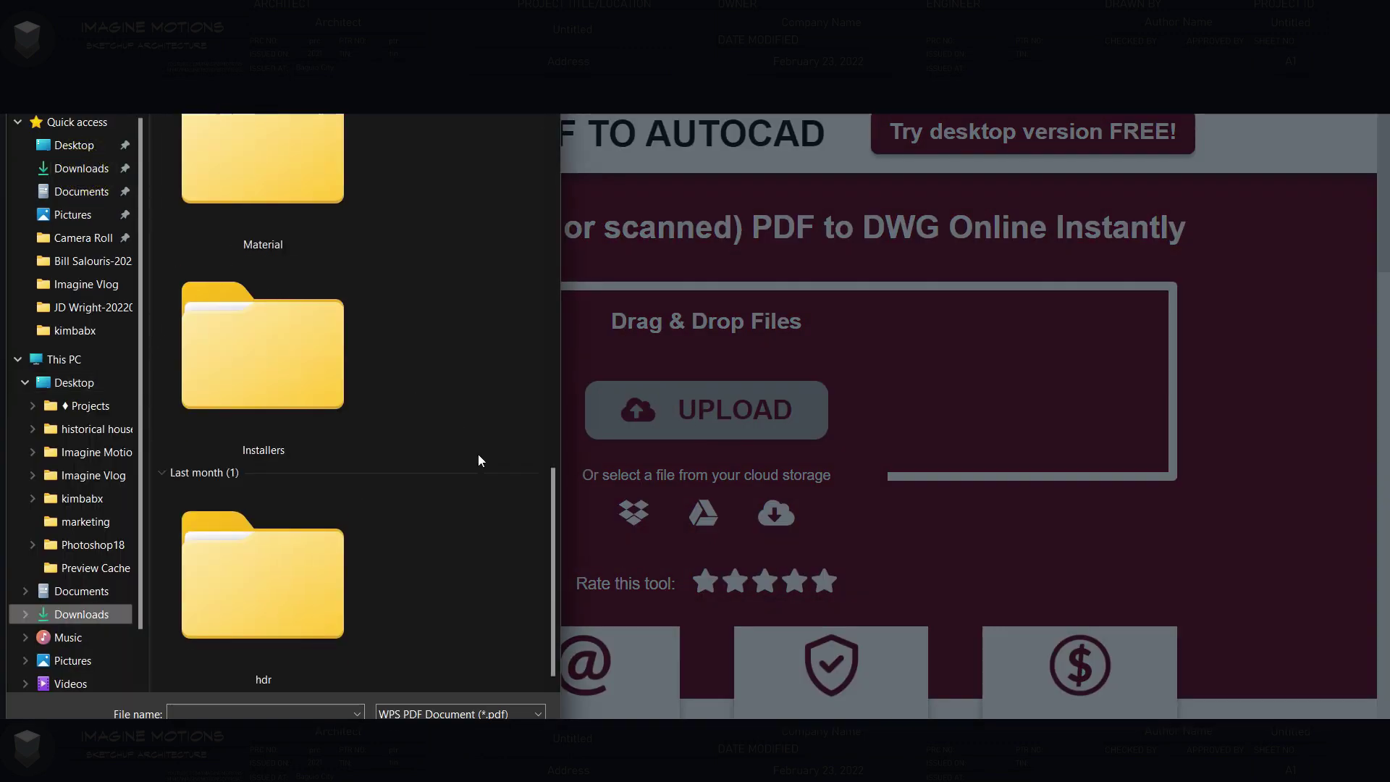
pyautogui.scroll(5, 444, 514)
pyautogui.doubleClick(269, 230)
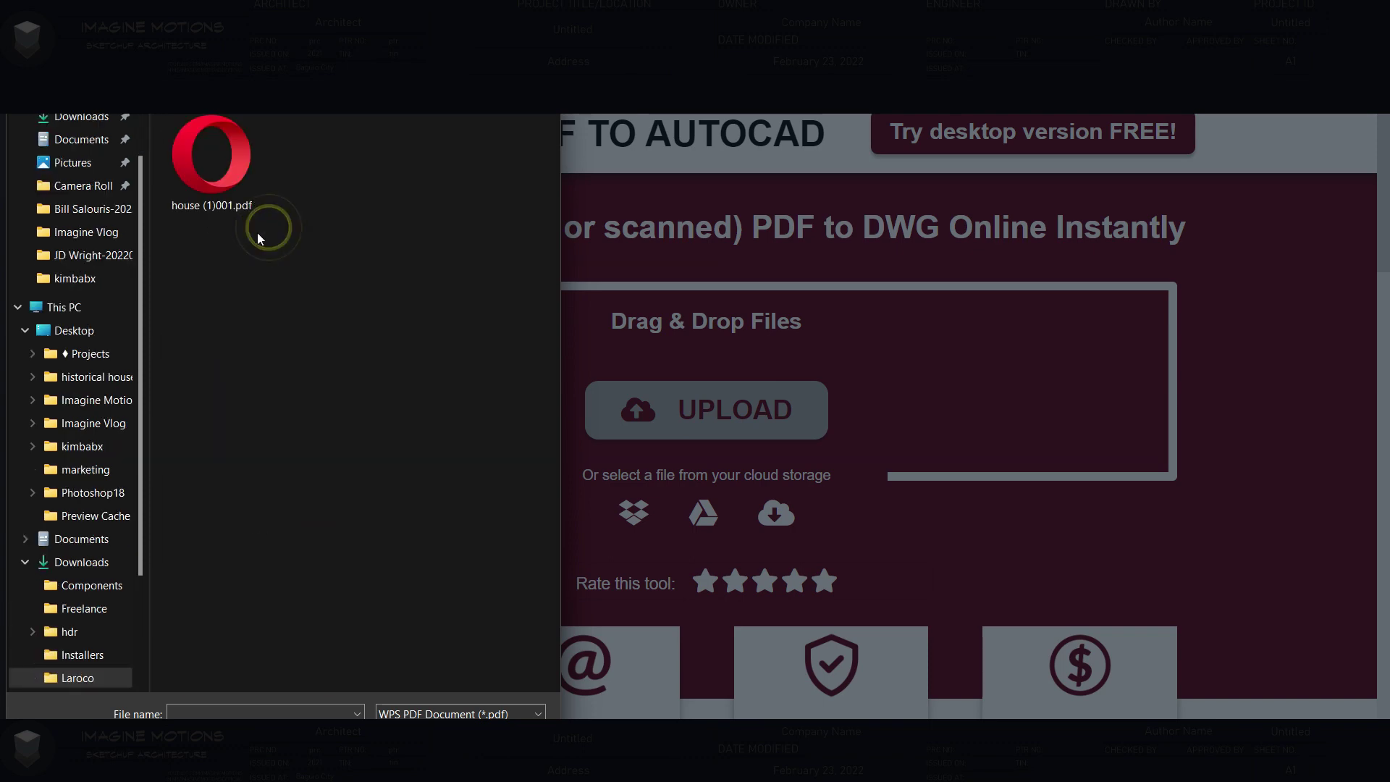
pyautogui.doubleClick(220, 168)
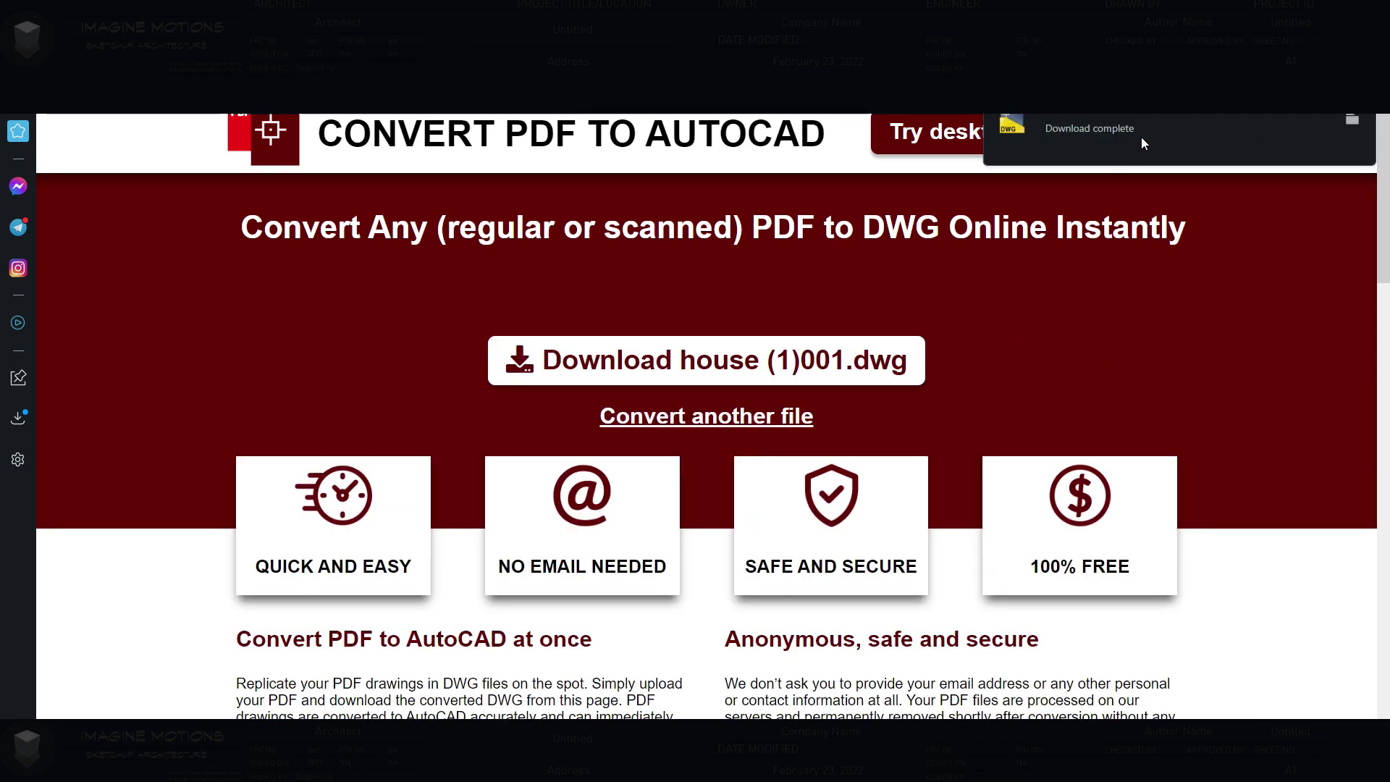
# Open the converted house (1)001.dwg drawing in AutoCAD.
pyautogui.click(1014, 122)
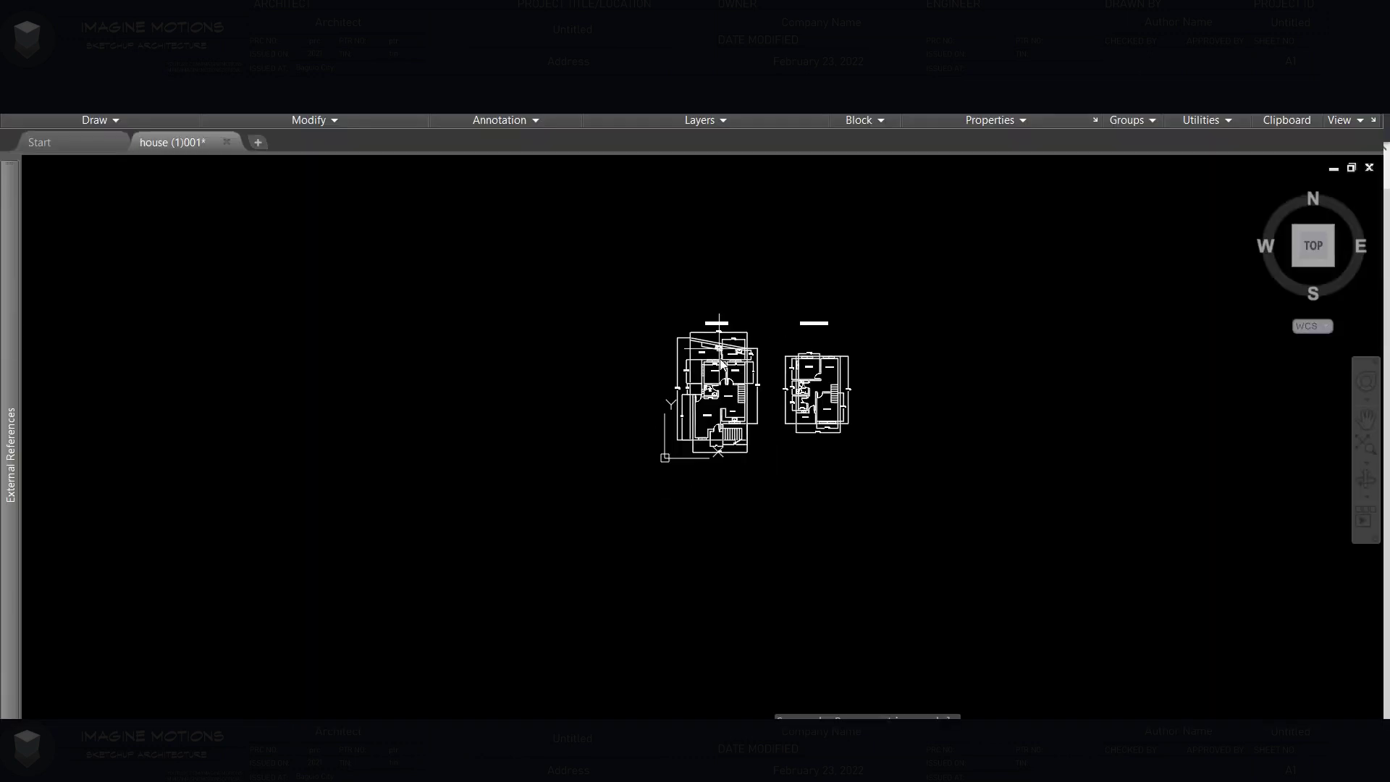
pyautogui.scroll(10, 722, 364)
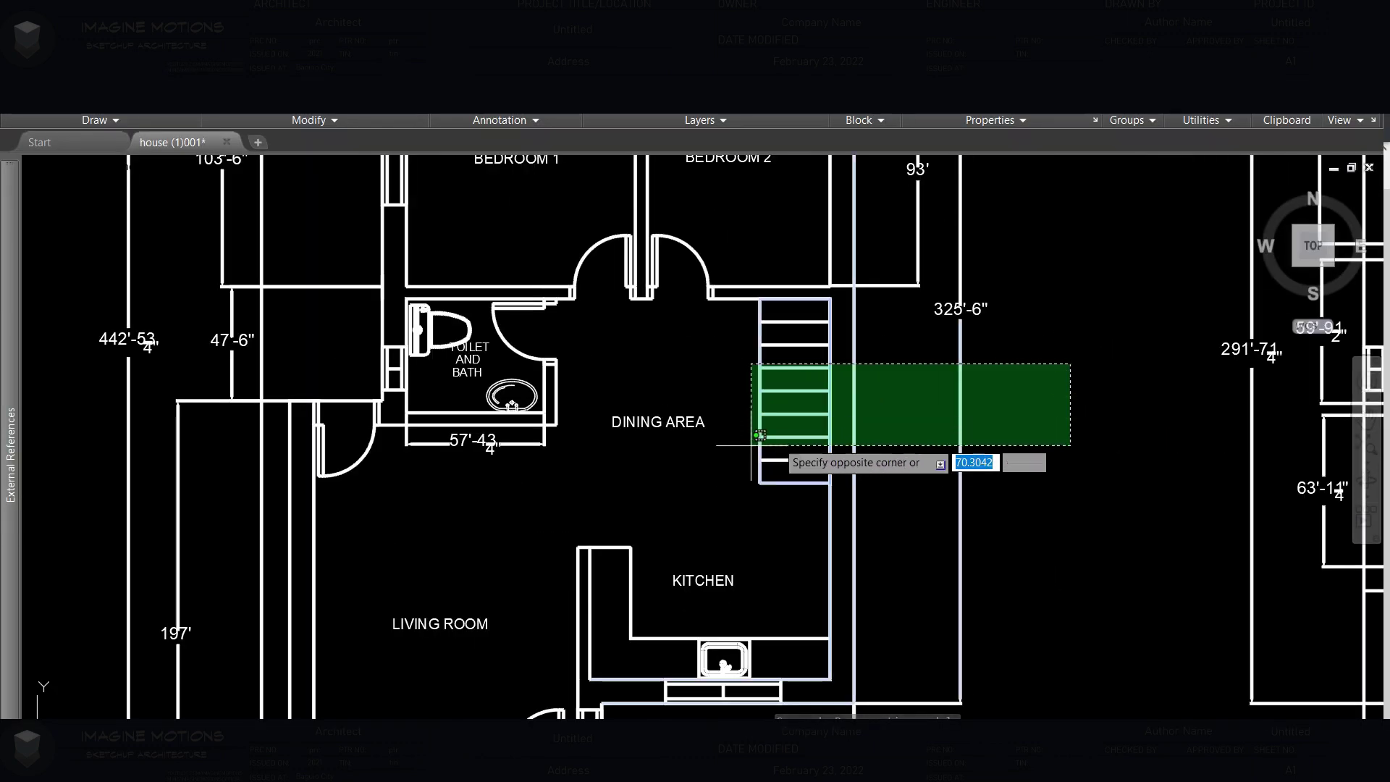
pyautogui.press('Escape')
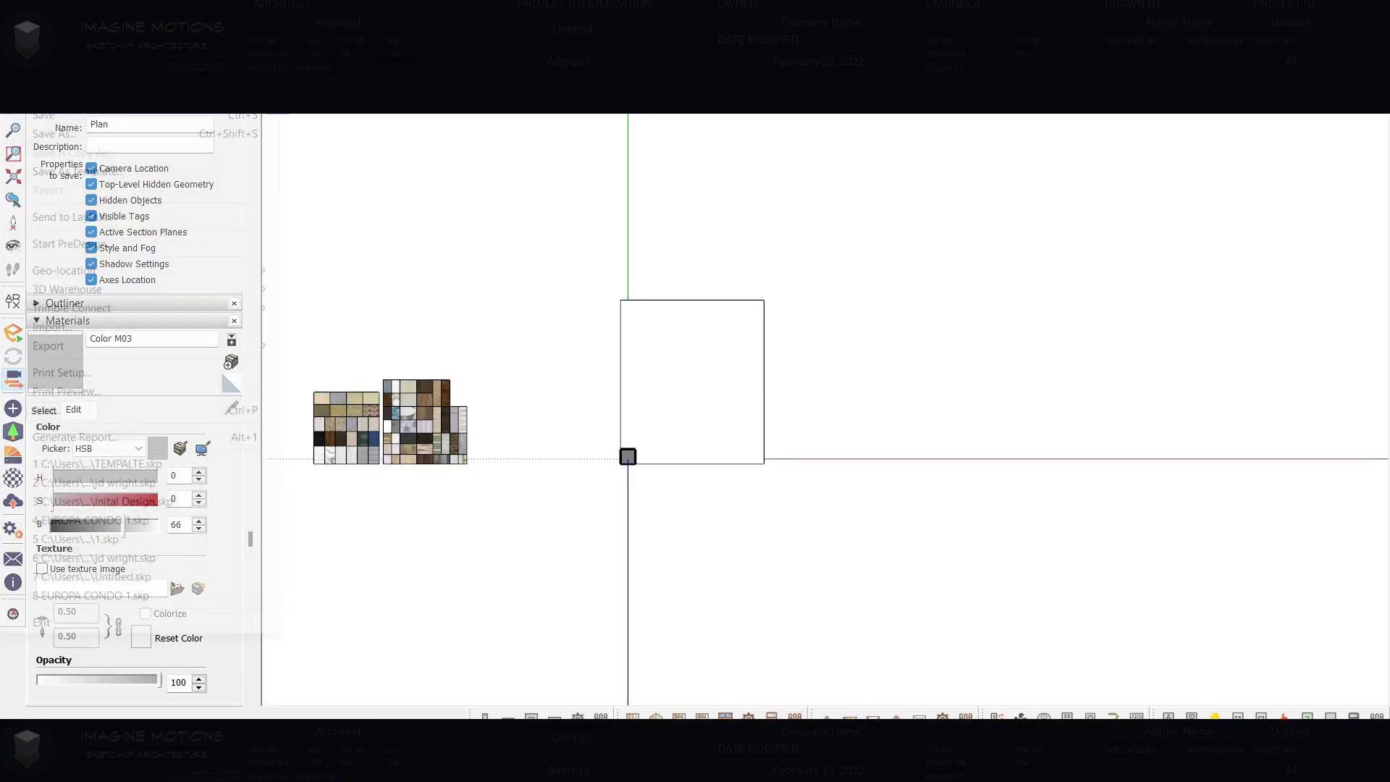
# Import the converted DWG floor plans into SketchUp.
pyautogui.click(70, 109)
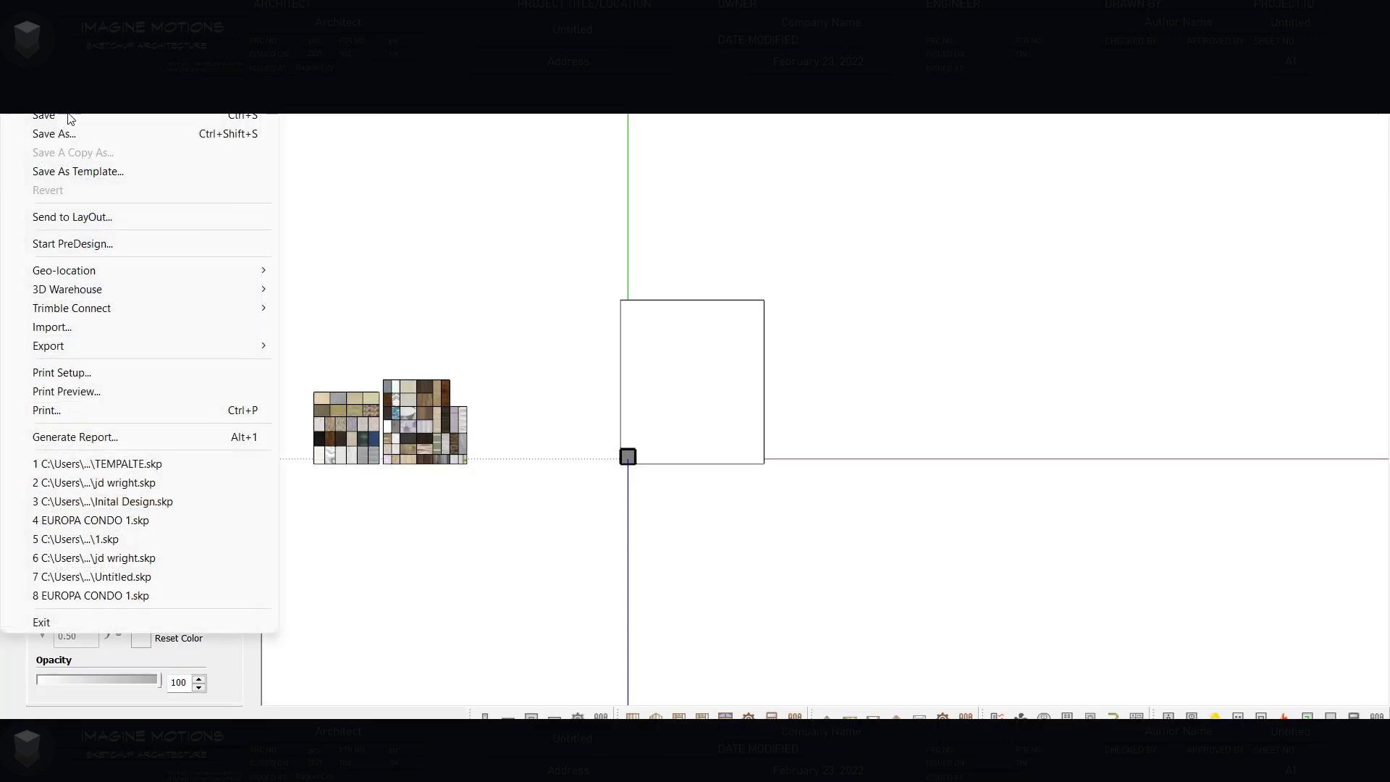
pyautogui.click(136, 327)
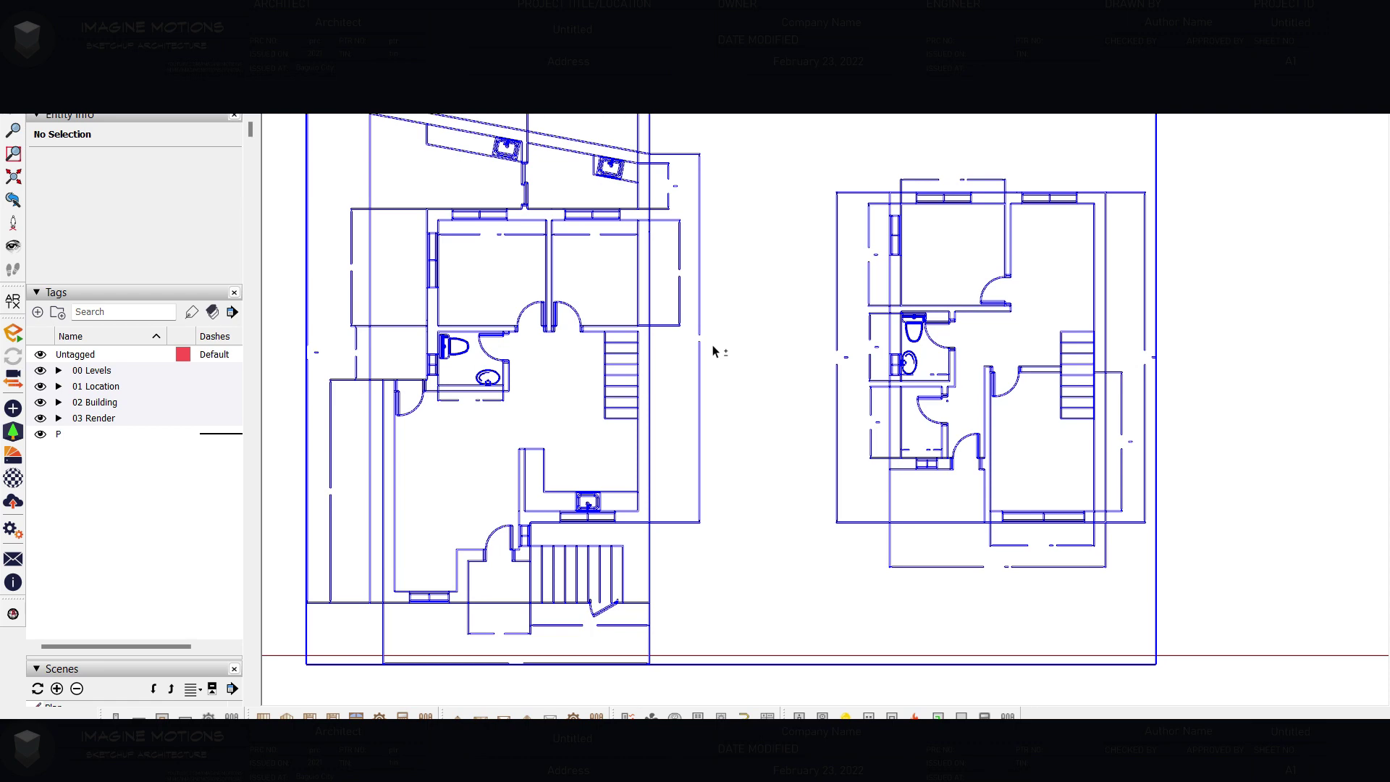
pyautogui.scroll(6, 713, 351)
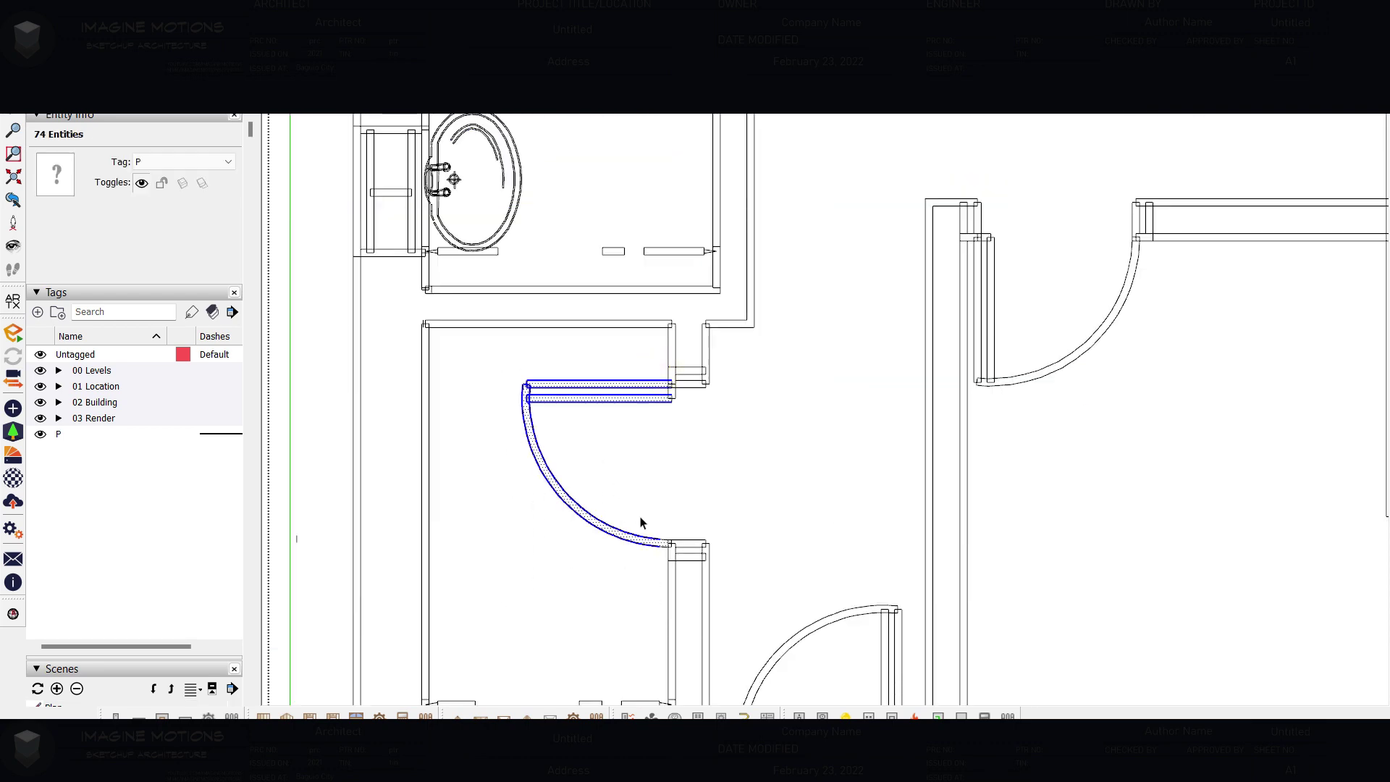
pyautogui.scroll(2, 651, 525)
# Group the door lines and the kitchen counter with sink.
pyautogui.hotkey('ctrl', 'g')
pyautogui.scroll(-3, 524, 384)
pyautogui.scroll(-1, 637, 443)
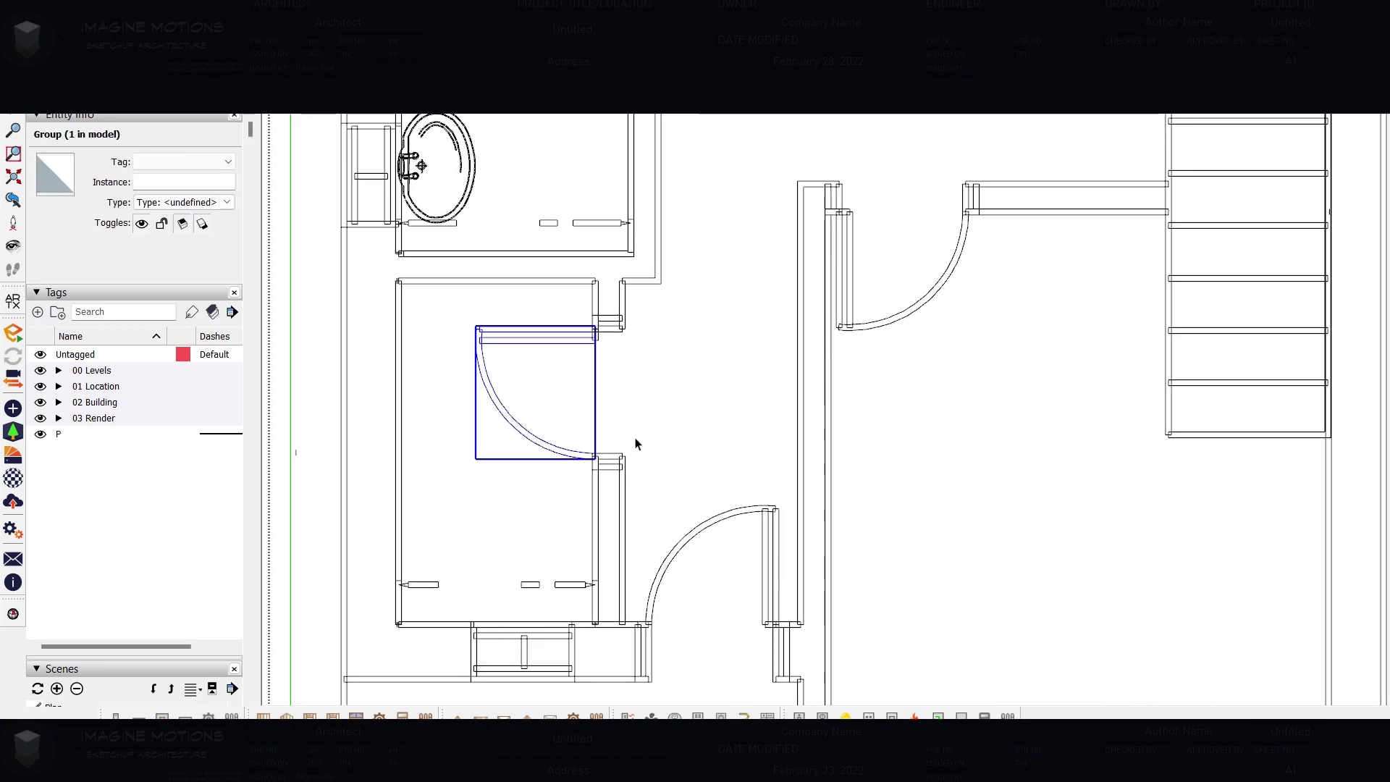
pyautogui.scroll(2, 637, 463)
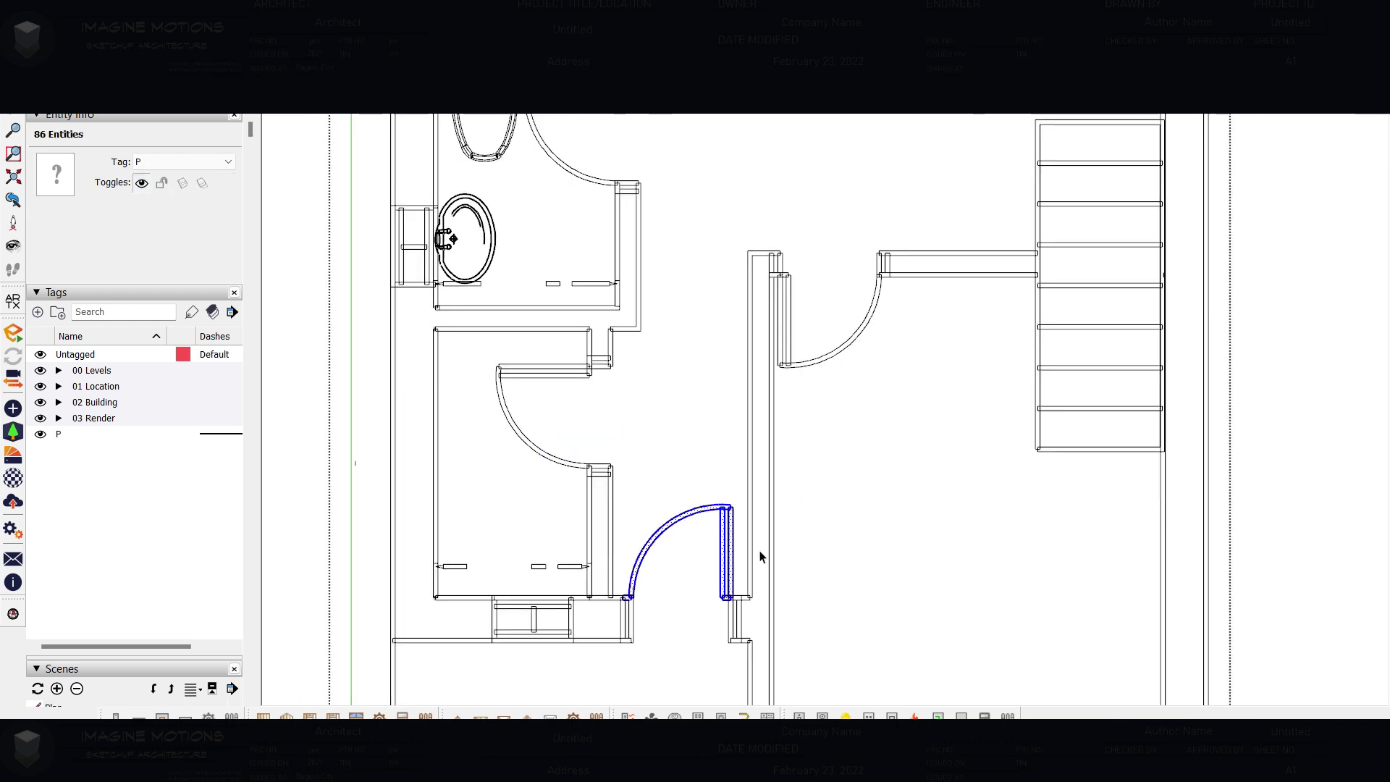
pyautogui.scroll(3, 572, 409)
pyautogui.hotkey('ctrl', 'g')
pyautogui.scroll(-1, 651, 457)
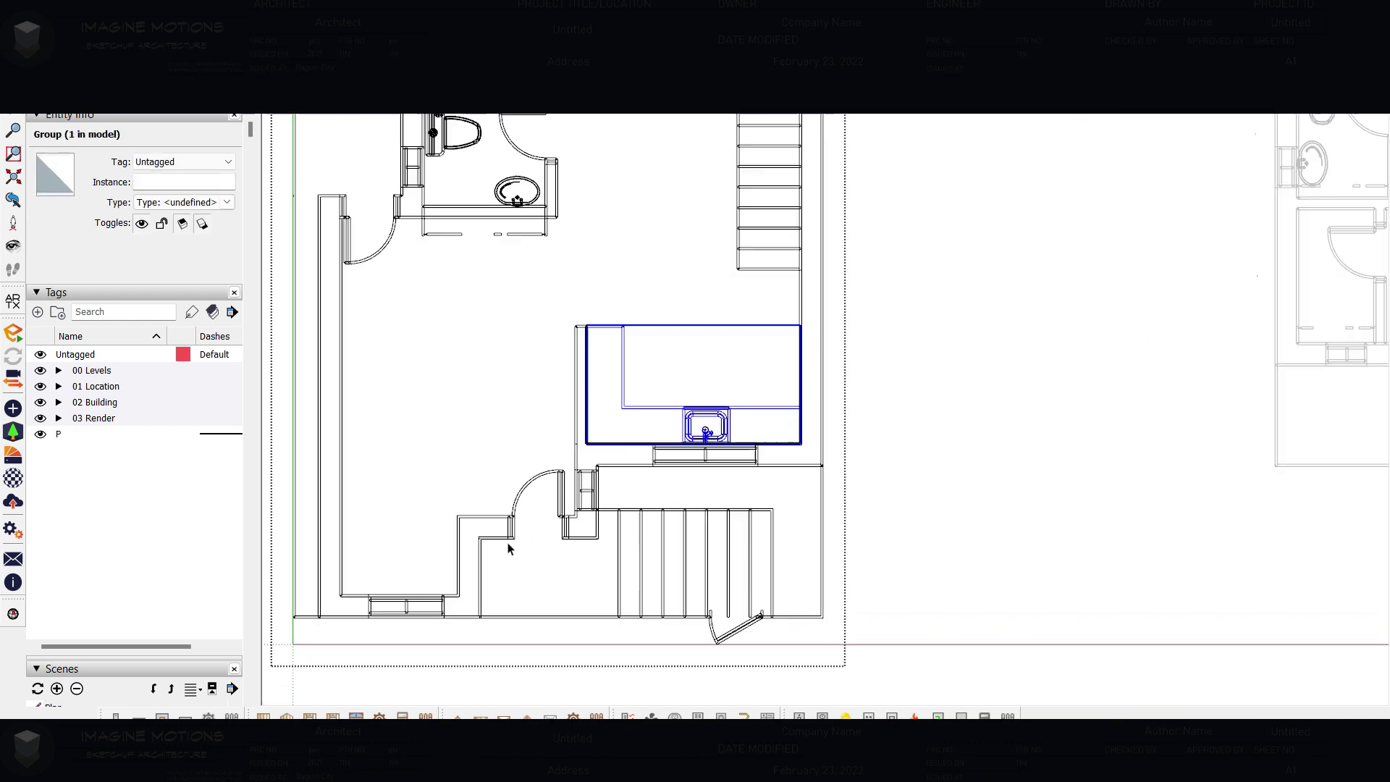
pyautogui.scroll(2, 490, 460)
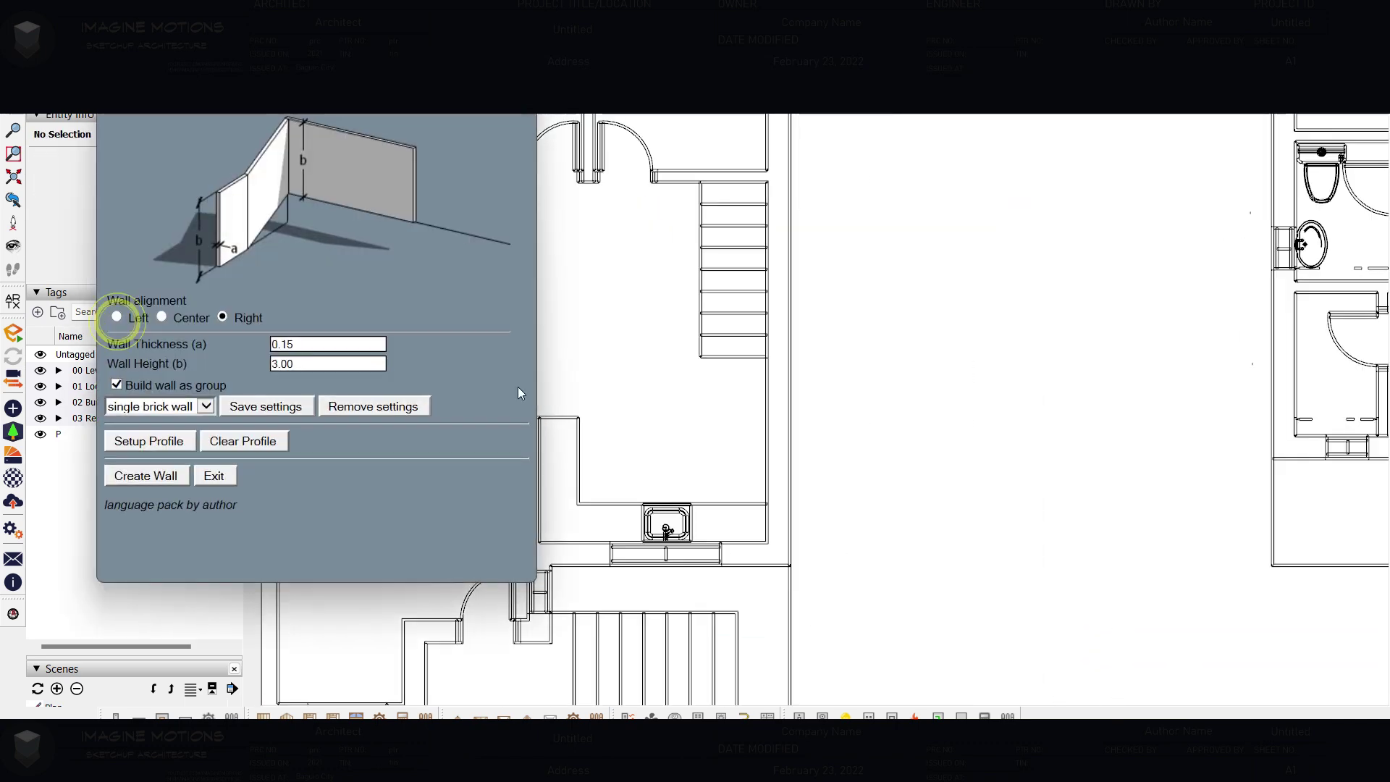
# Create walls from the plan lines and raise them along the blue axis.
pyautogui.click(152, 475)
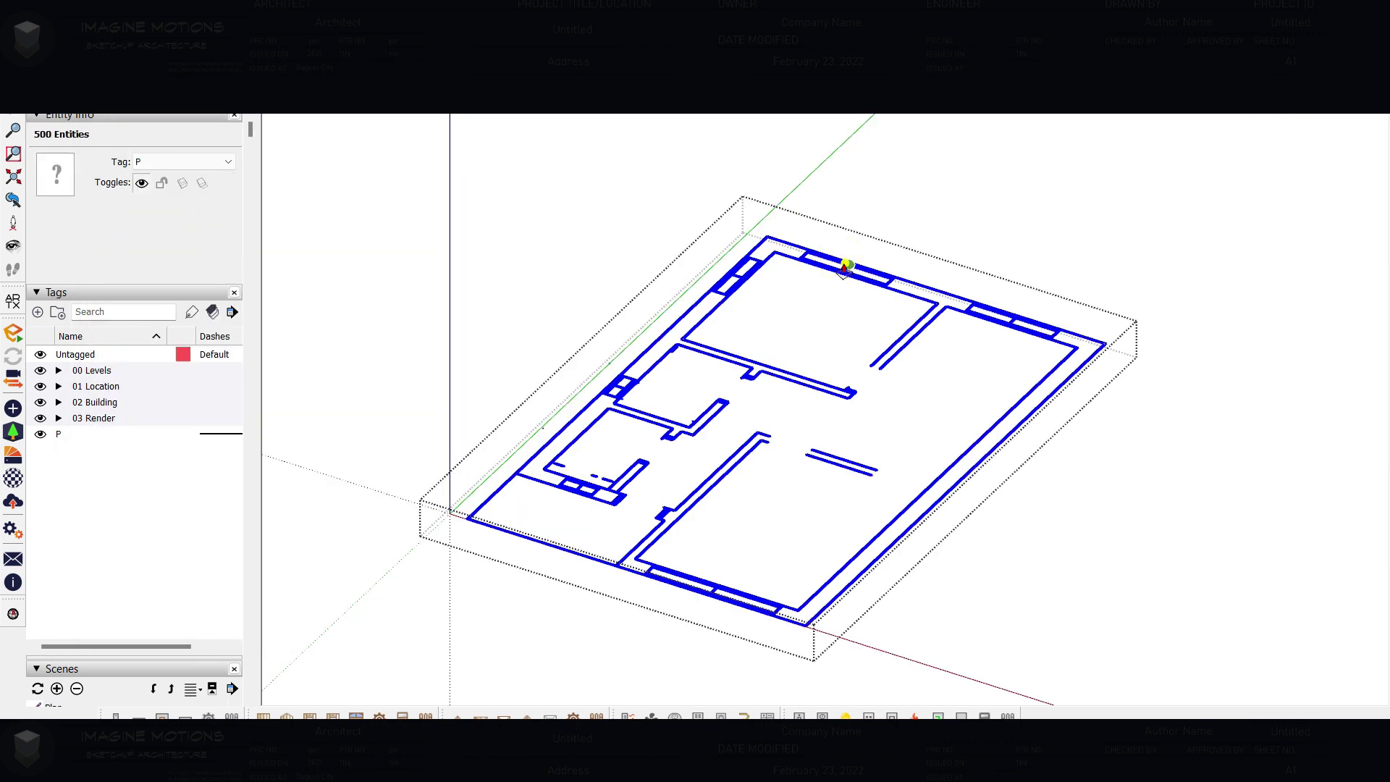
pyautogui.moveTo(845, 268); pyautogui.dragTo(849, 154)
pyautogui.click(850, 152)
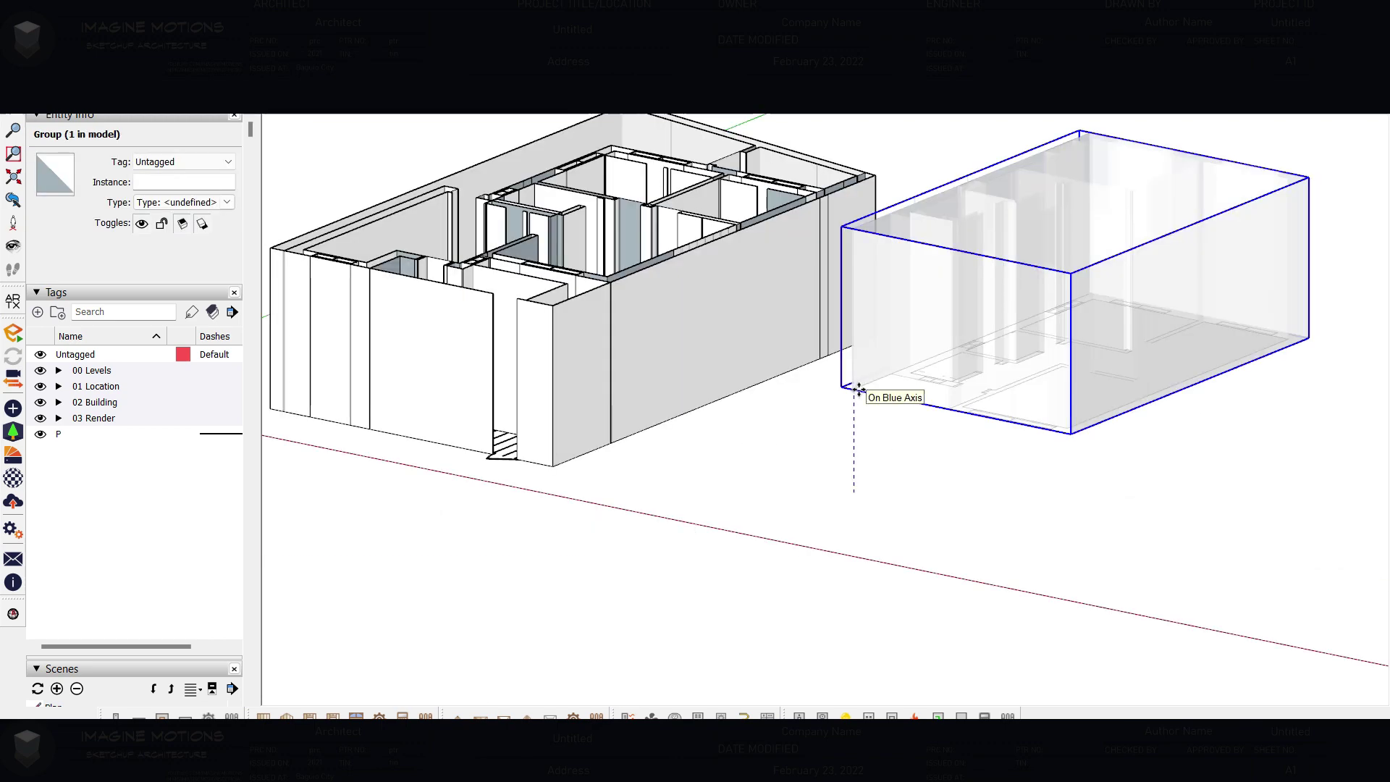
# Set the second-floor wall group beside the house and pick it up by its corner.
pyautogui.click(858, 393)
pyautogui.scroll(-3, 922, 415)
pyautogui.scroll(2, 1008, 444)
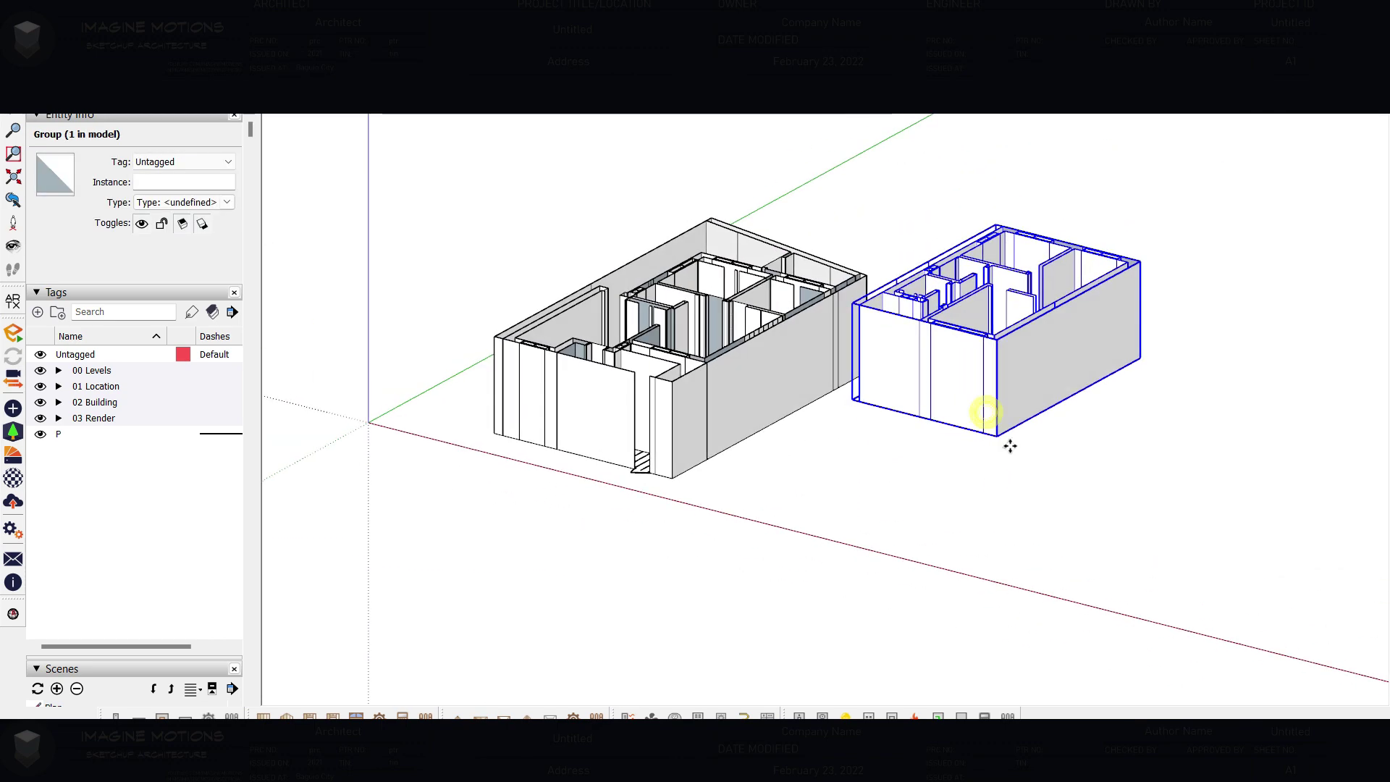
pyautogui.click(1000, 432)
# Place the second-floor walls atop the house and tile SketchUp beside the house photo.
pyautogui.click(714, 398)
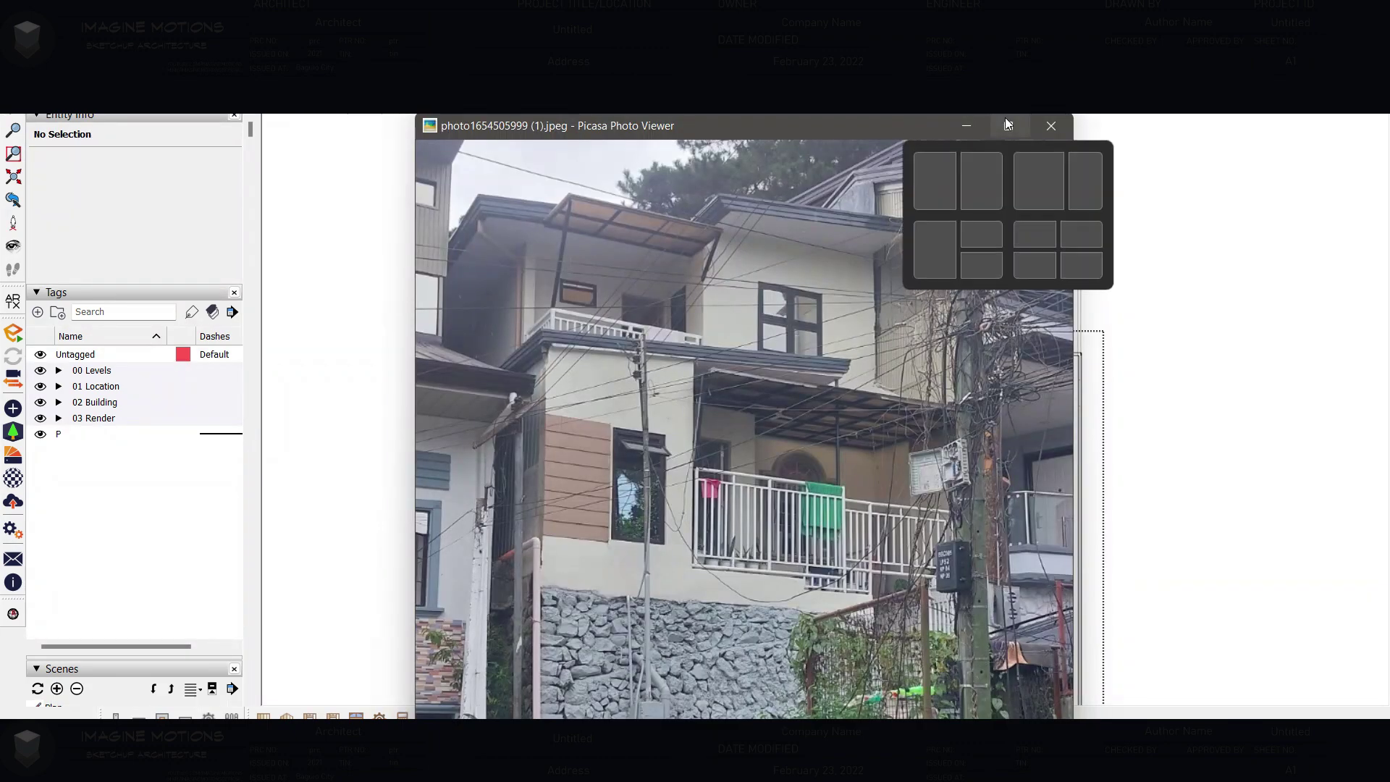
pyautogui.click(1096, 198)
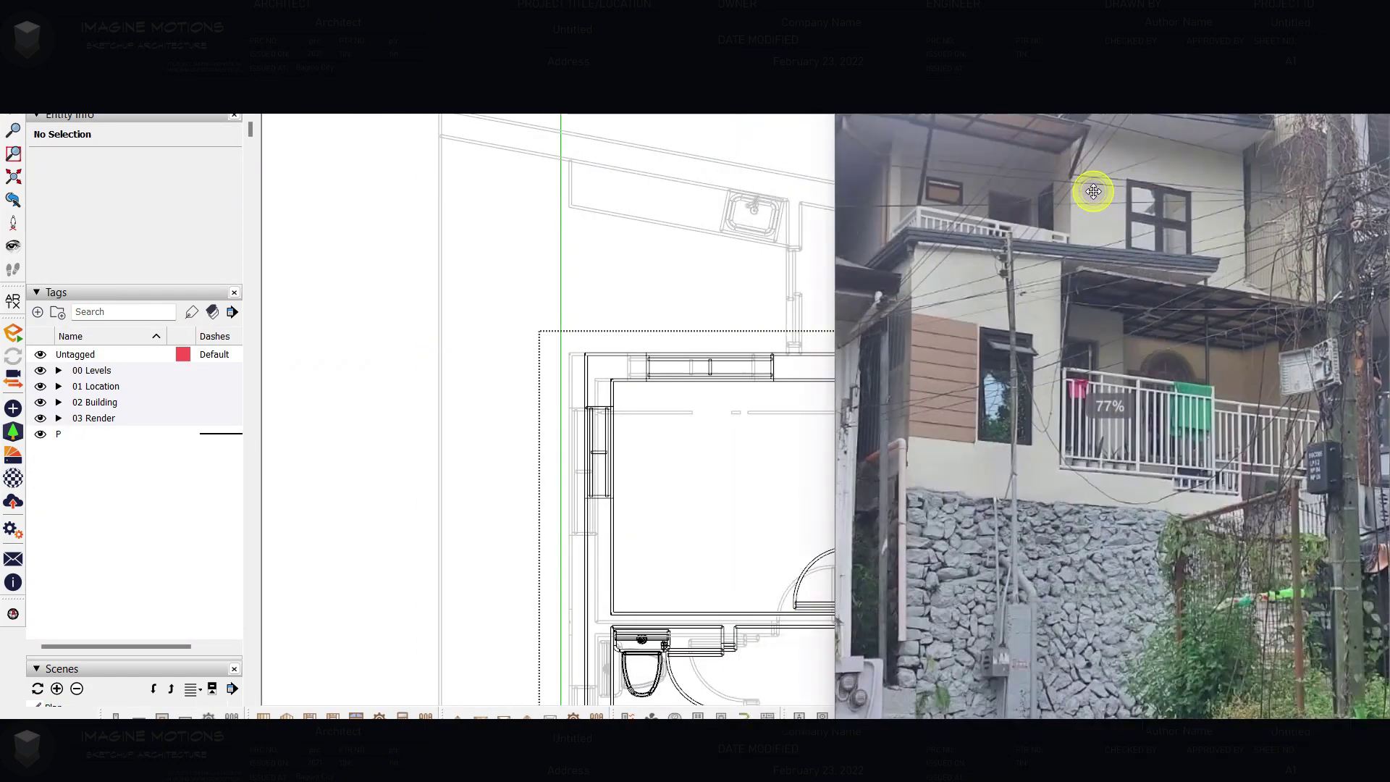
pyautogui.click(573, 262)
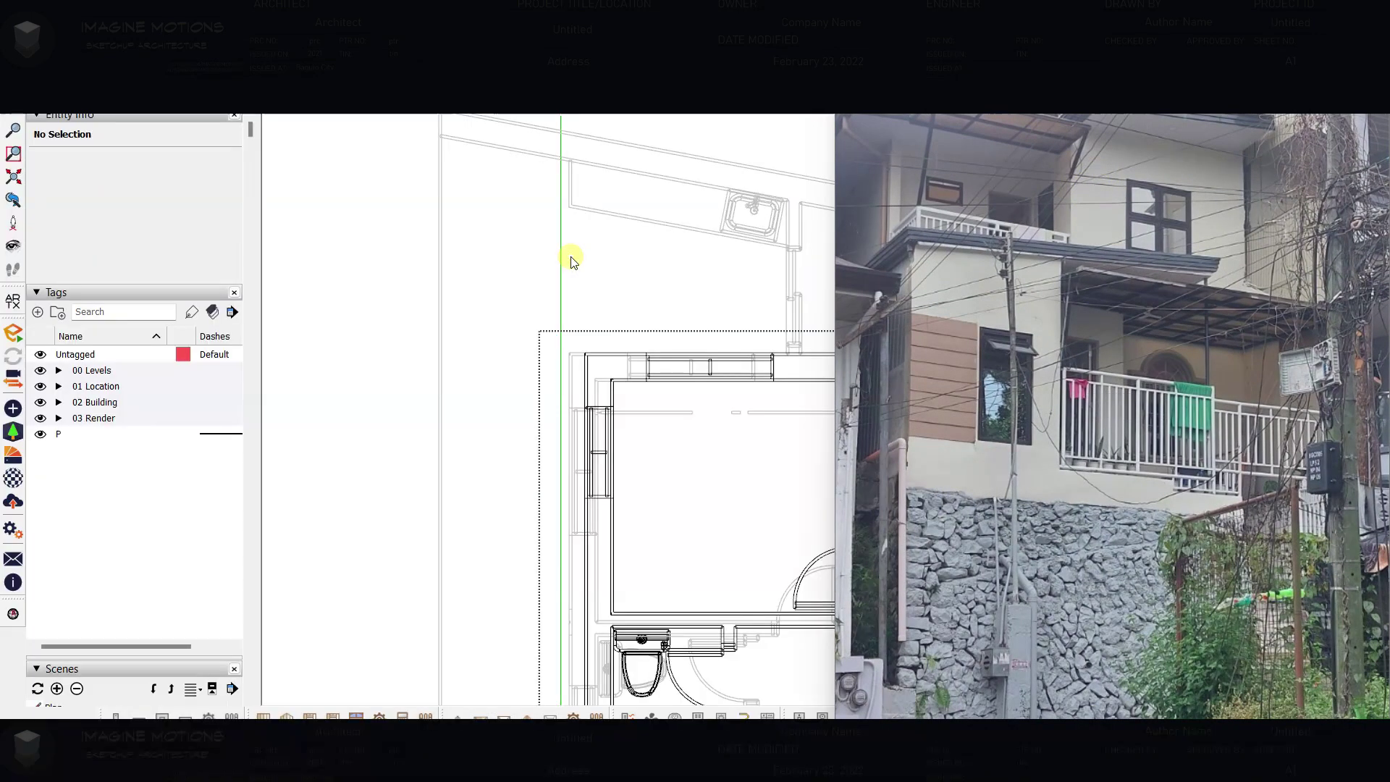
pyautogui.scroll(-3, 572, 264)
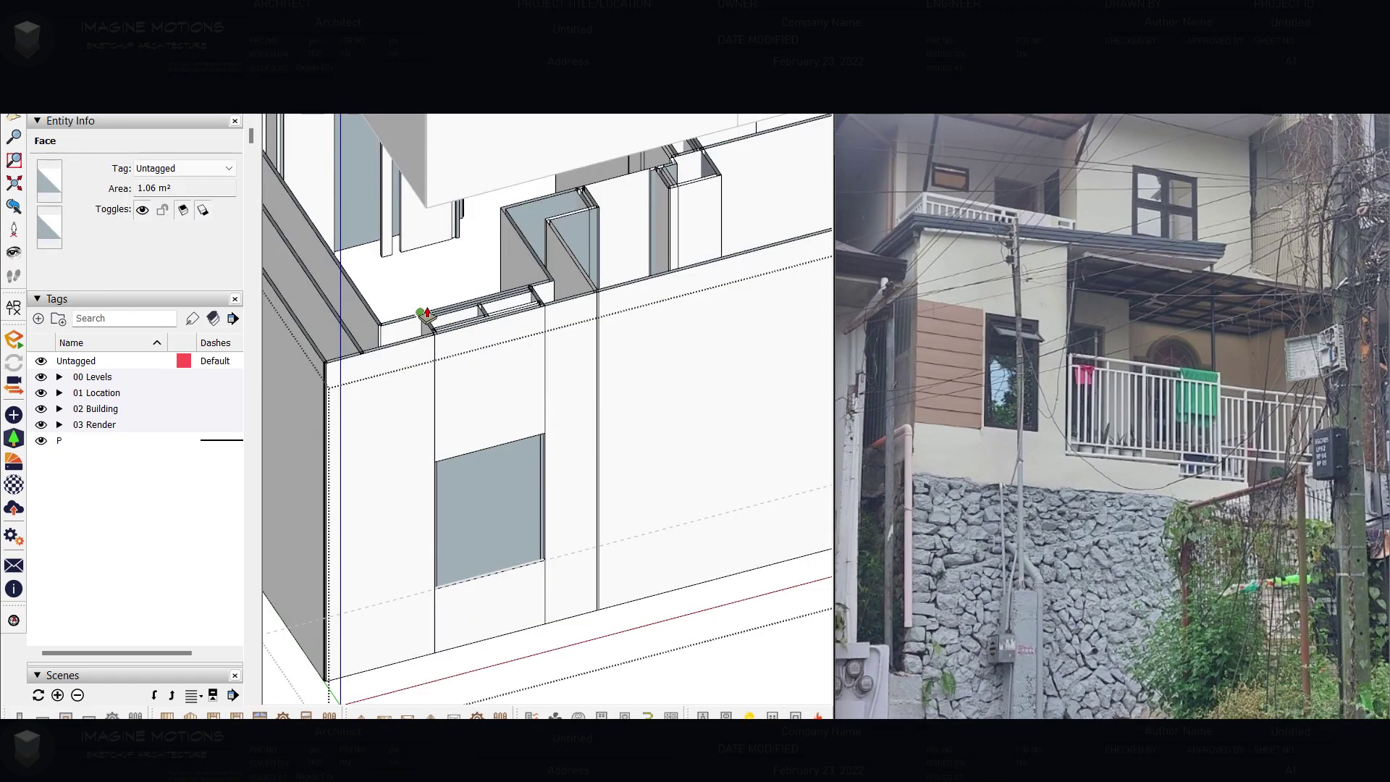
pyautogui.scroll(3, 487, 506)
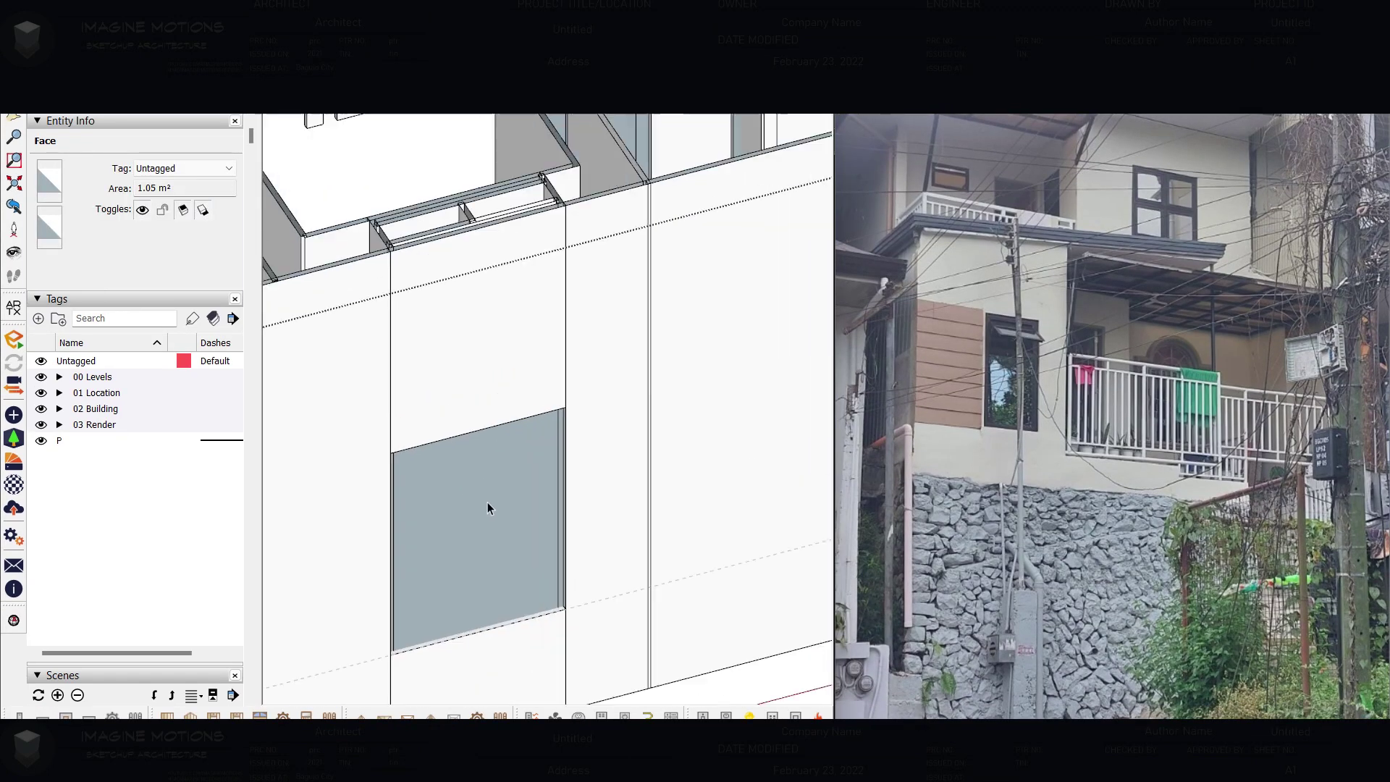
# Open the wall group for editing and start a line at the notch corner.
pyautogui.moveTo(487, 506); pyautogui.dragTo(331, 395, button='middle')
pyautogui.scroll(-3, 449, 506)
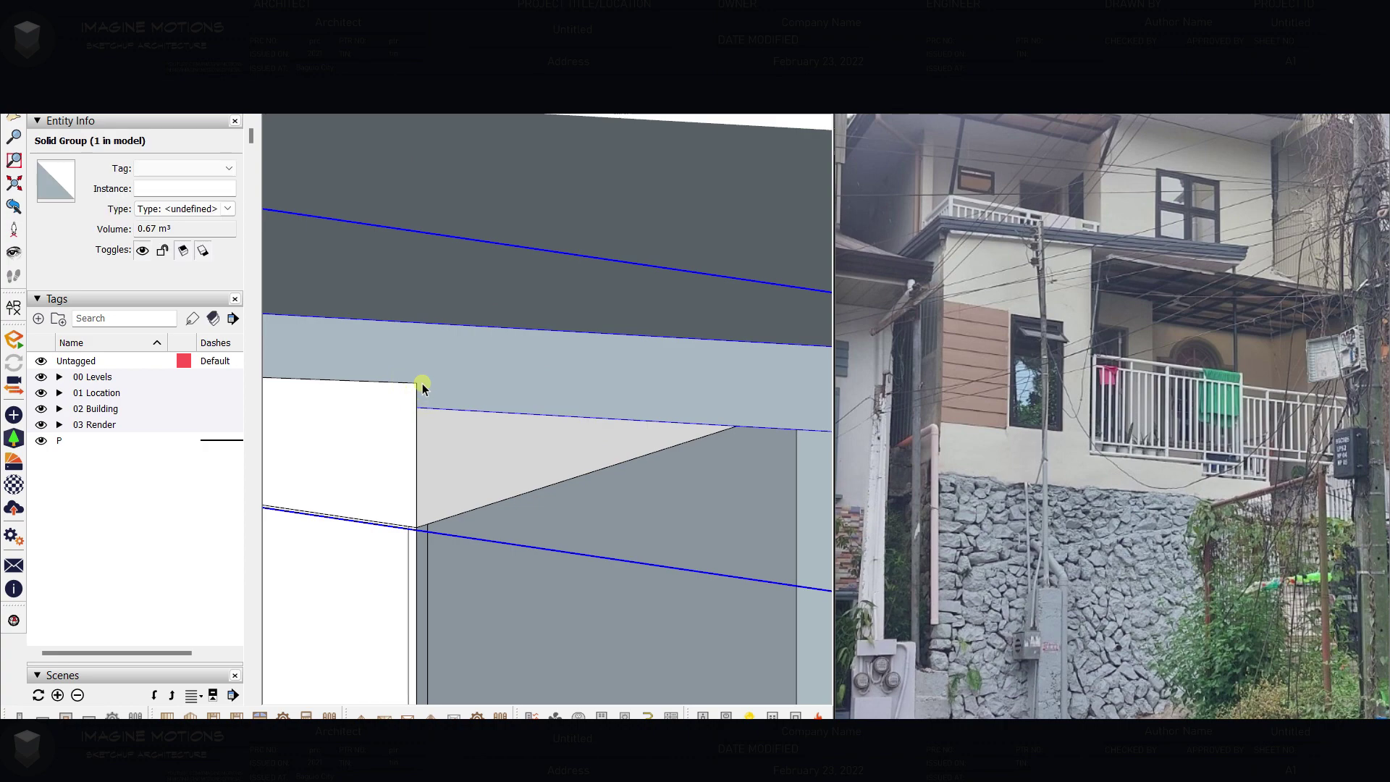
pyautogui.doubleClick(420, 383)
pyautogui.scroll(-3, 417, 382)
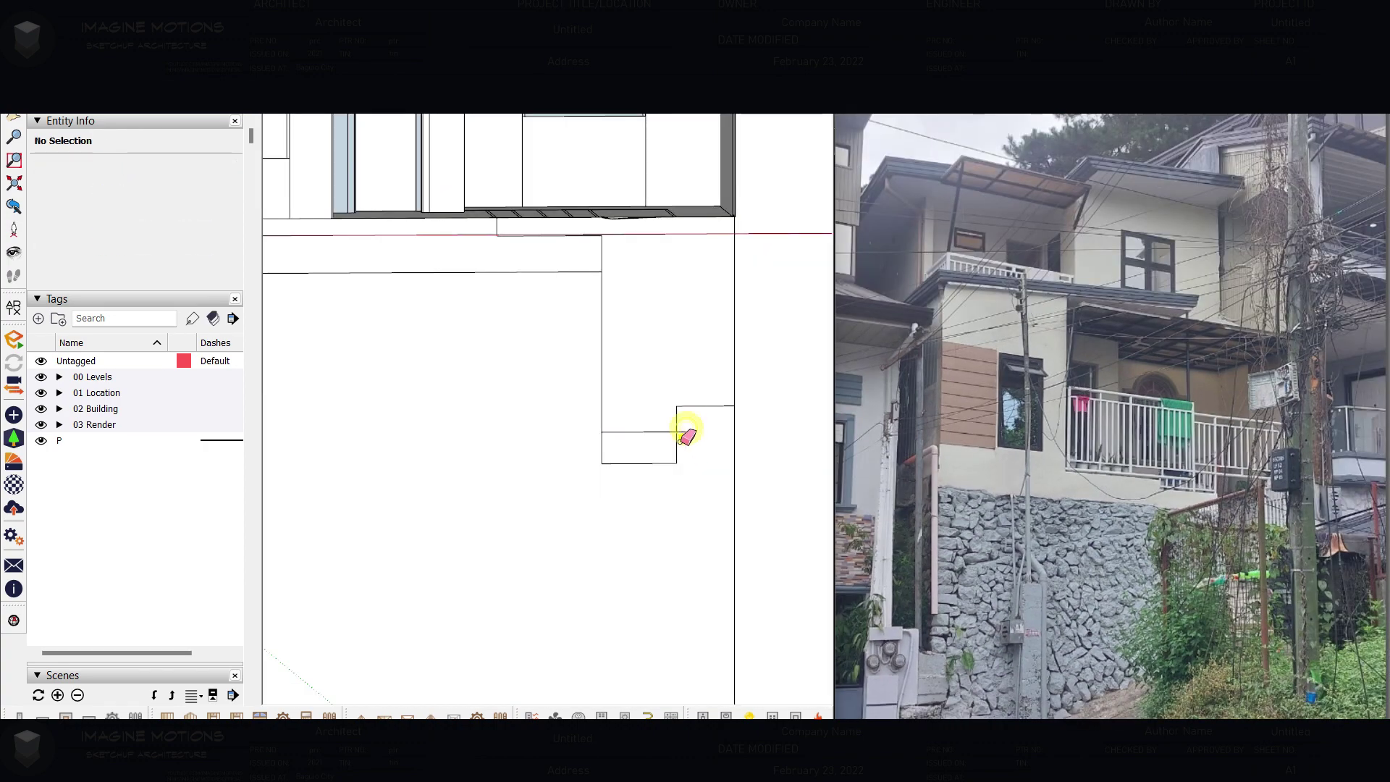
pyautogui.scroll(-3, 684, 435)
pyautogui.press('p')
pyautogui.click(683, 432)
pyautogui.scroll(3, 660, 442)
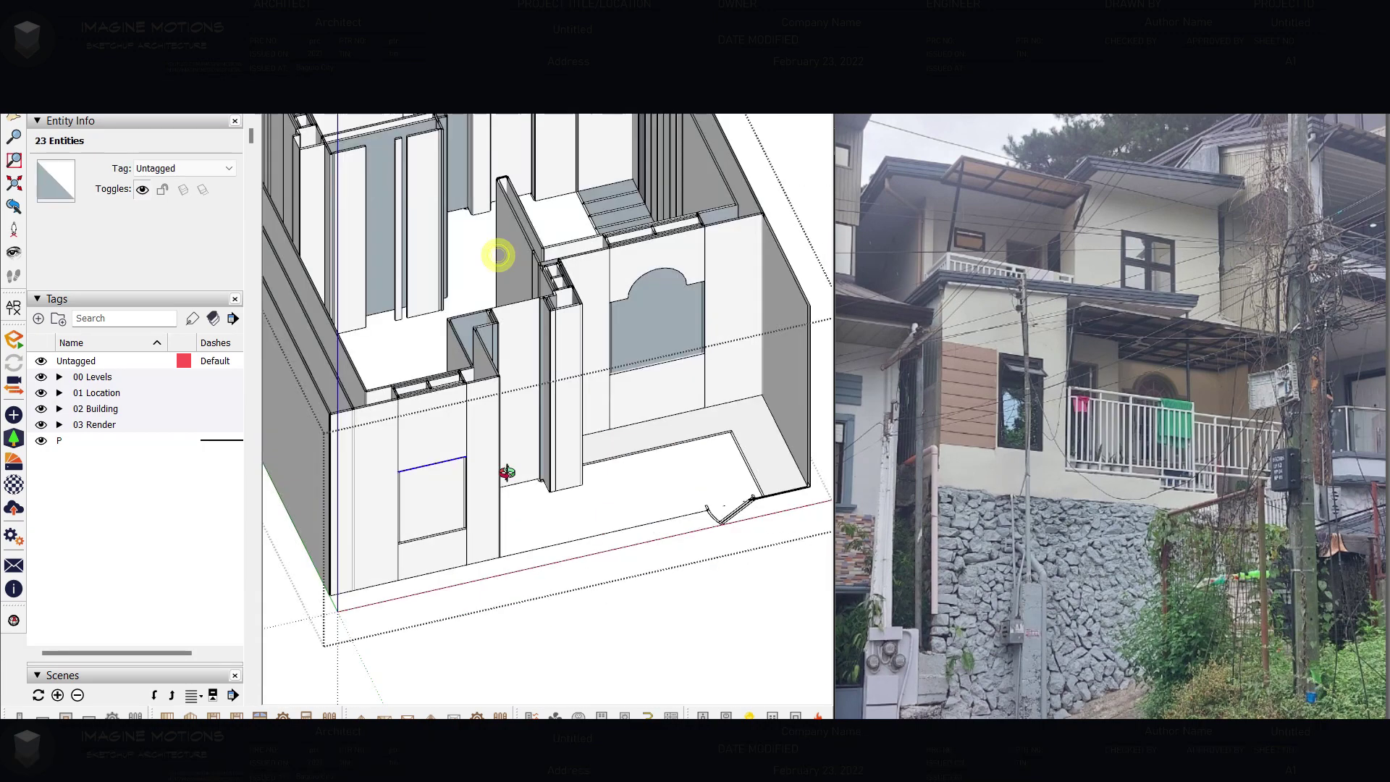
# Select the Section 2 plane, then the small underside face at the roof edge.
pyautogui.moveTo(506, 470); pyautogui.dragTo(500, 450, button='middle')
pyautogui.scroll(3, 565, 401)
pyautogui.scroll(-5, 566, 400)
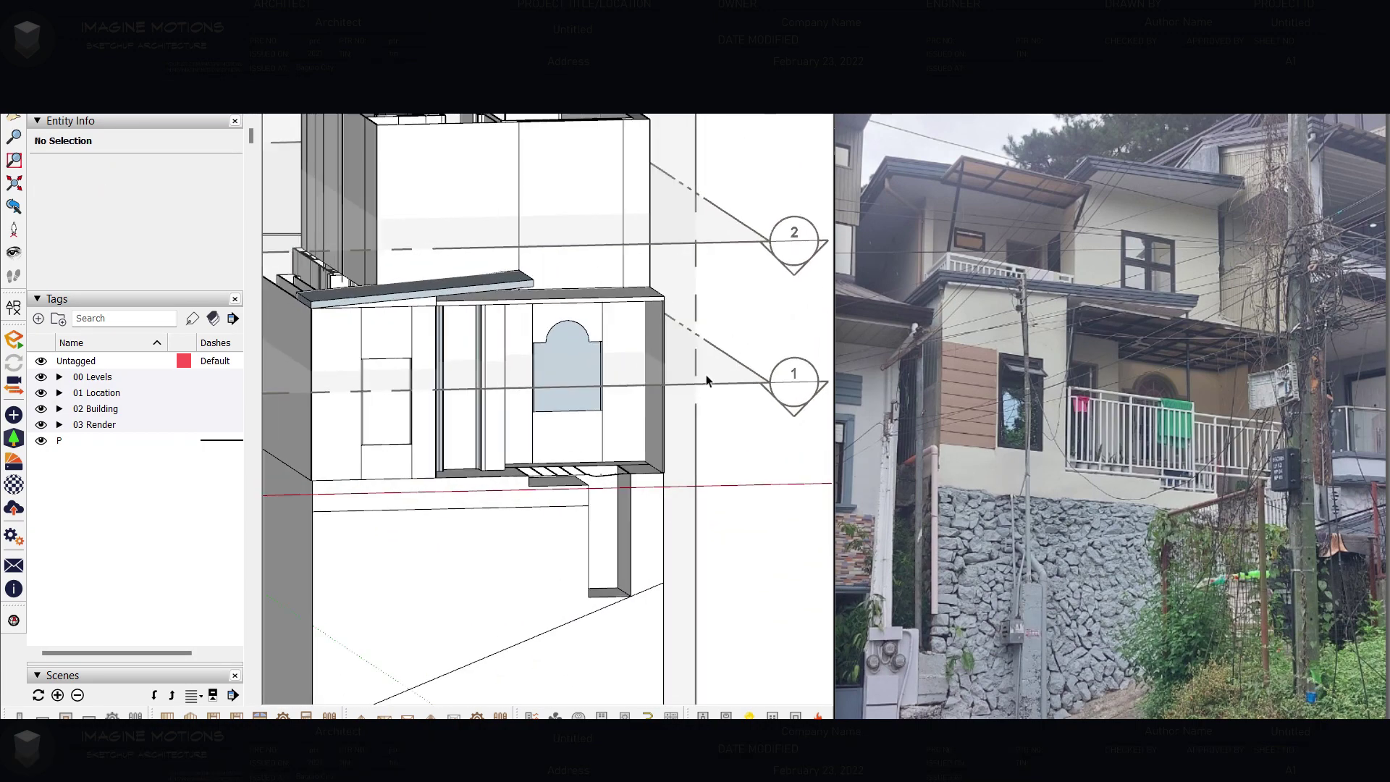
pyautogui.click(707, 280)
pyautogui.moveTo(707, 279); pyautogui.dragTo(632, 286, button='middle')
pyautogui.scroll(1, 645, 340)
pyautogui.scroll(2, 645, 341)
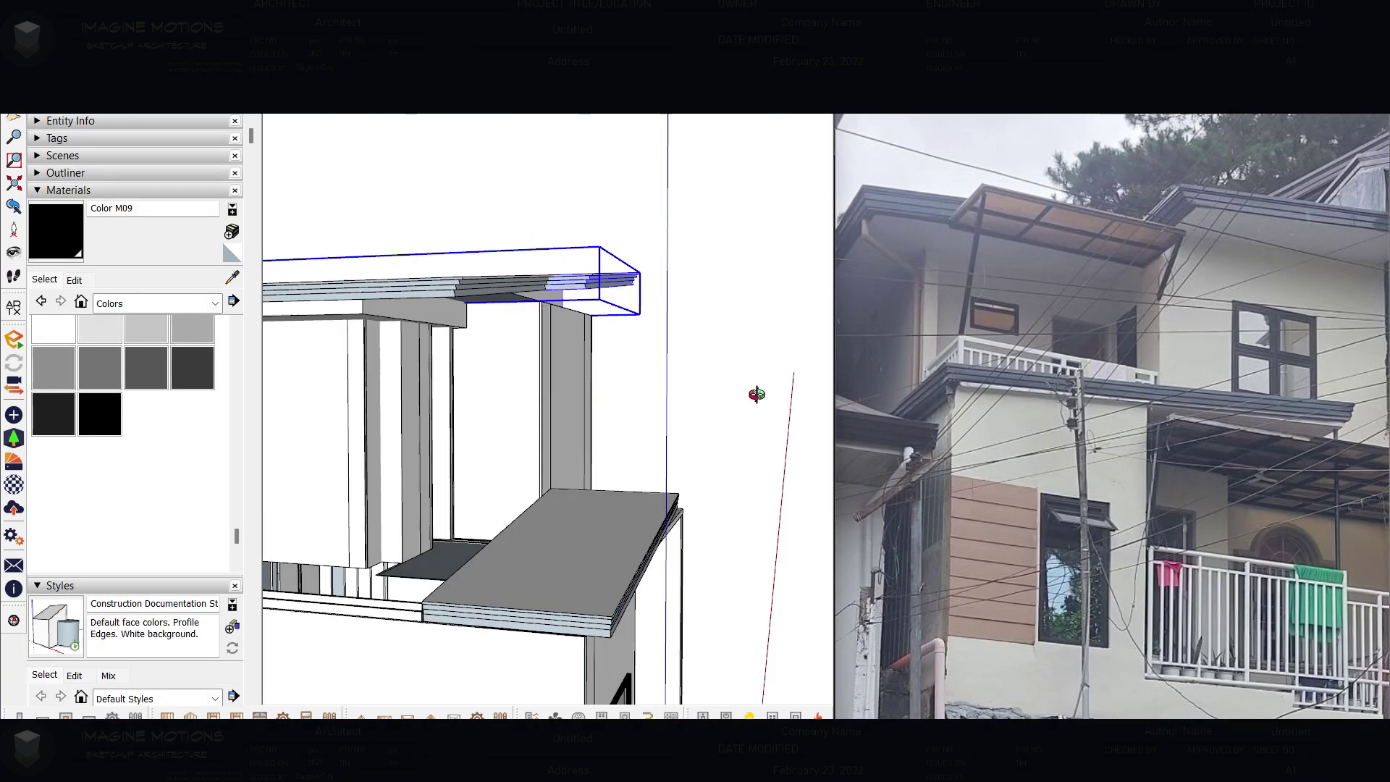
pyautogui.scroll(2, 753, 394)
pyautogui.scroll(-3, 745, 239)
pyautogui.moveTo(745, 239); pyautogui.dragTo(606, 244, button='middle')
pyautogui.scroll(5, 584, 398)
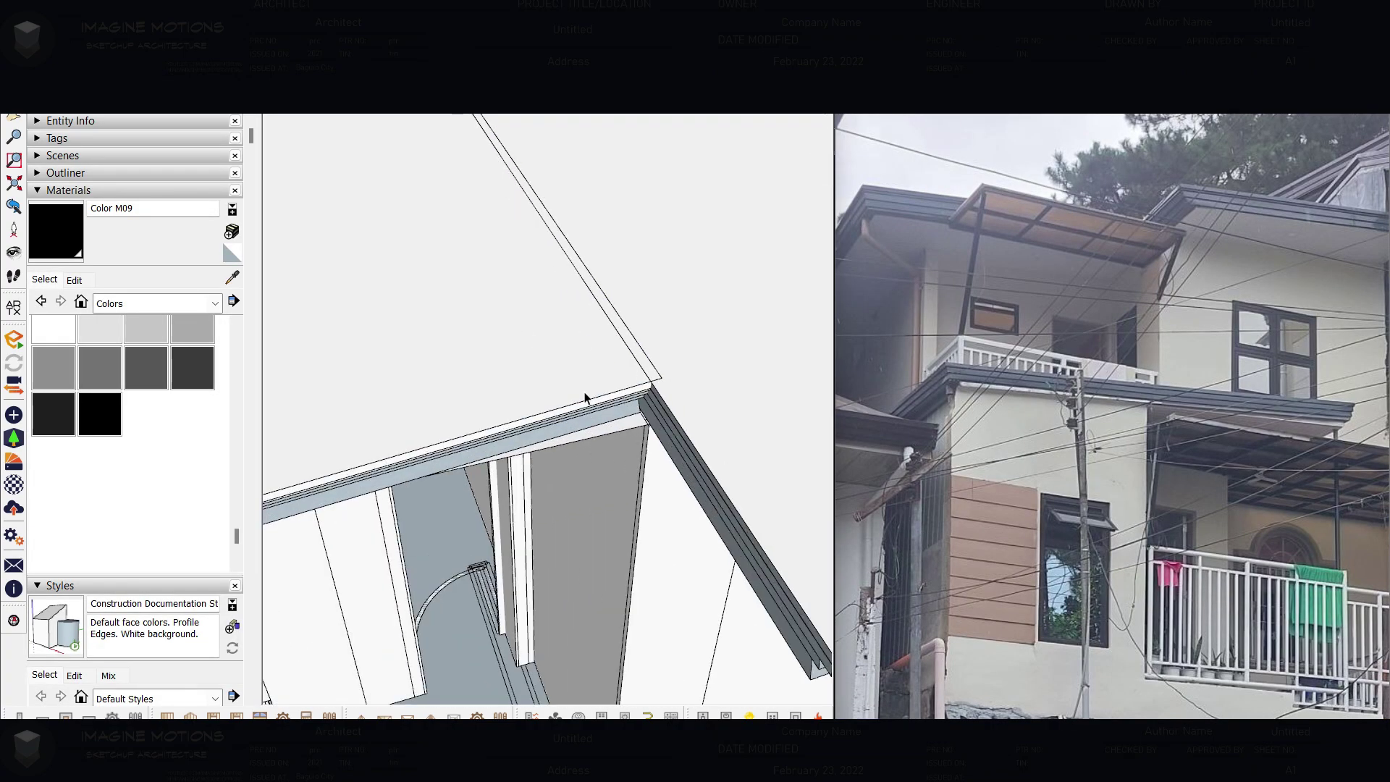
pyautogui.click(600, 396)
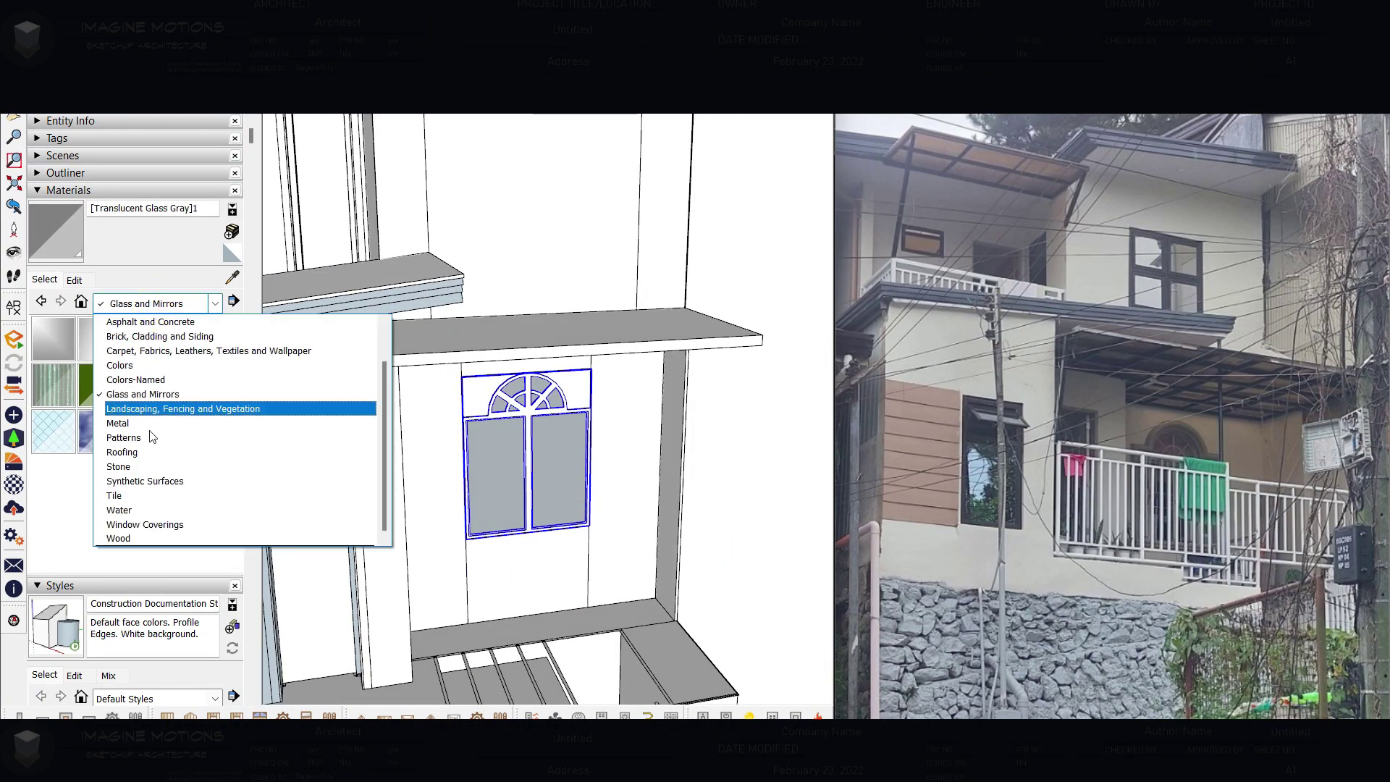
# Apply a seamed-metal material and edit its colour and texture settings.
pyautogui.click(169, 436)
pyautogui.click(75, 280)
pyautogui.moveTo(738, 394); pyautogui.dragTo(463, 391, button='middle')
# Draw the stair profile and Push/Pull it into a solid stair.
pyautogui.click(408, 470)
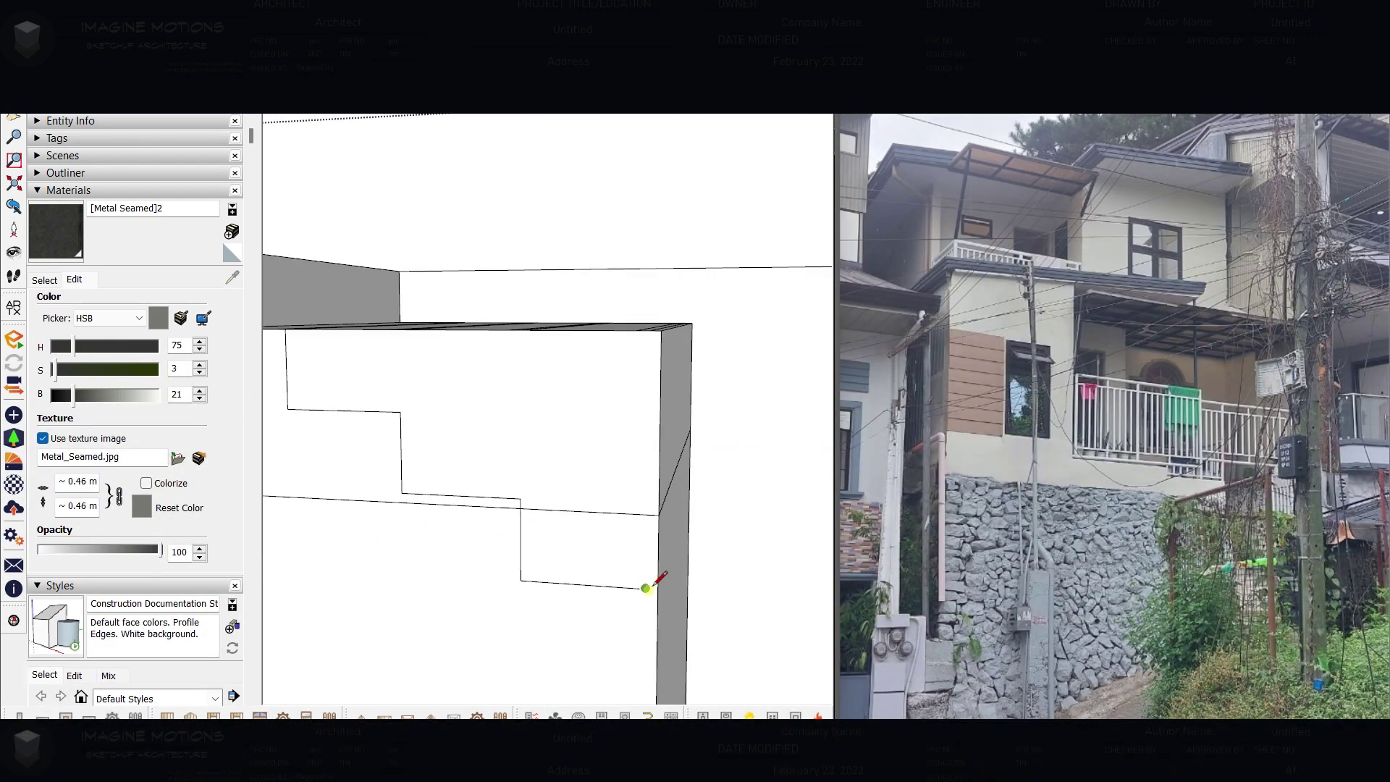
pyautogui.click(596, 475)
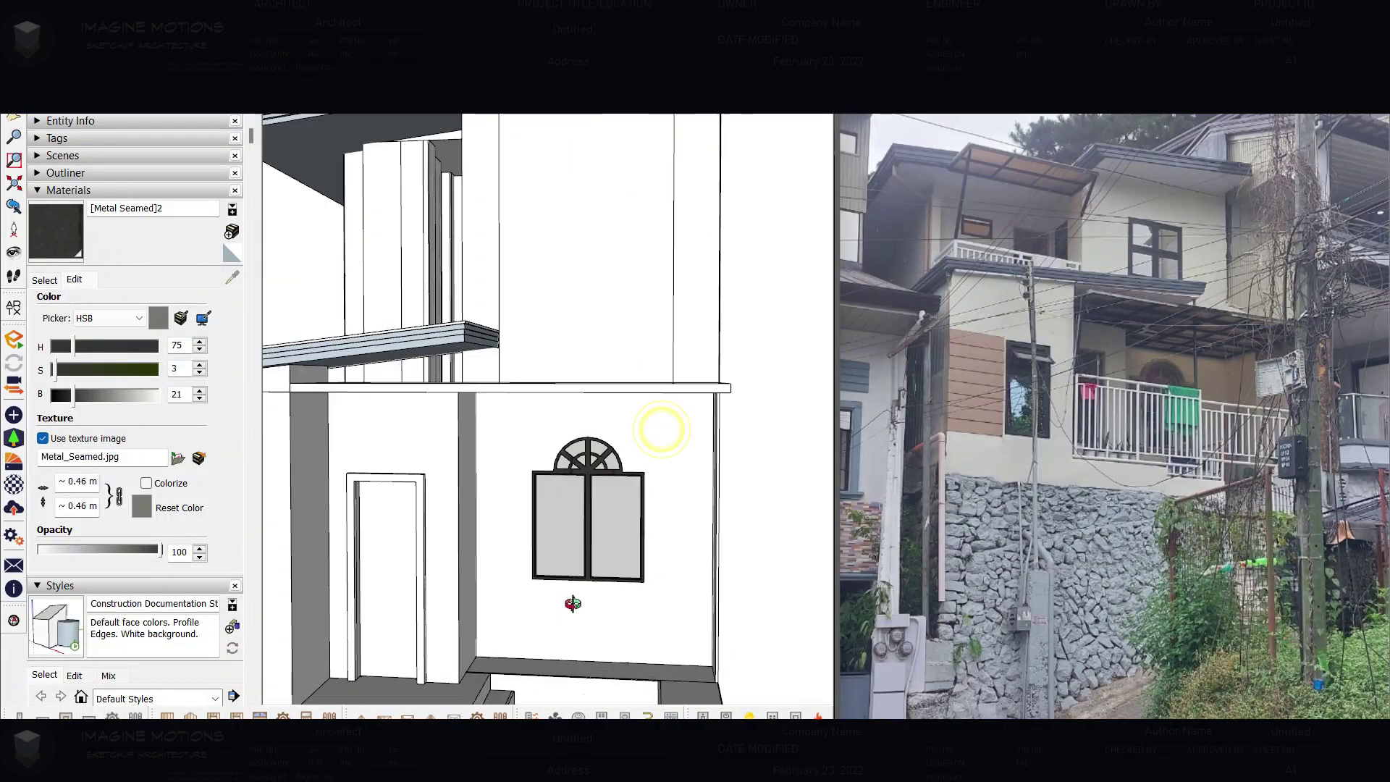
pyautogui.rightClick(653, 485)
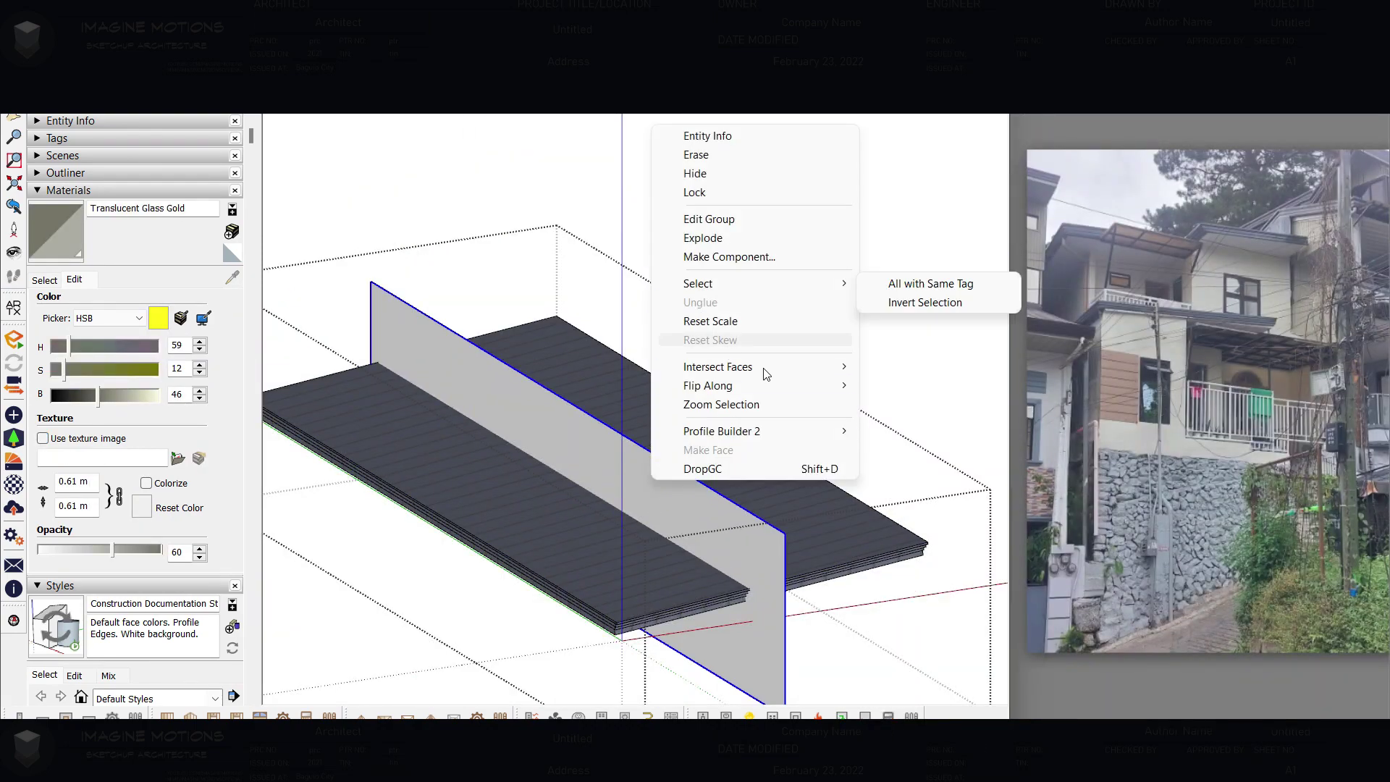
pyautogui.scroll(-5, 661, 496)
# Set the translucent glass material's opacity to 77.3% in Enscape's Material Editor.
pyautogui.moveTo(584, 565); pyautogui.dragTo(800, 559, button='middle')
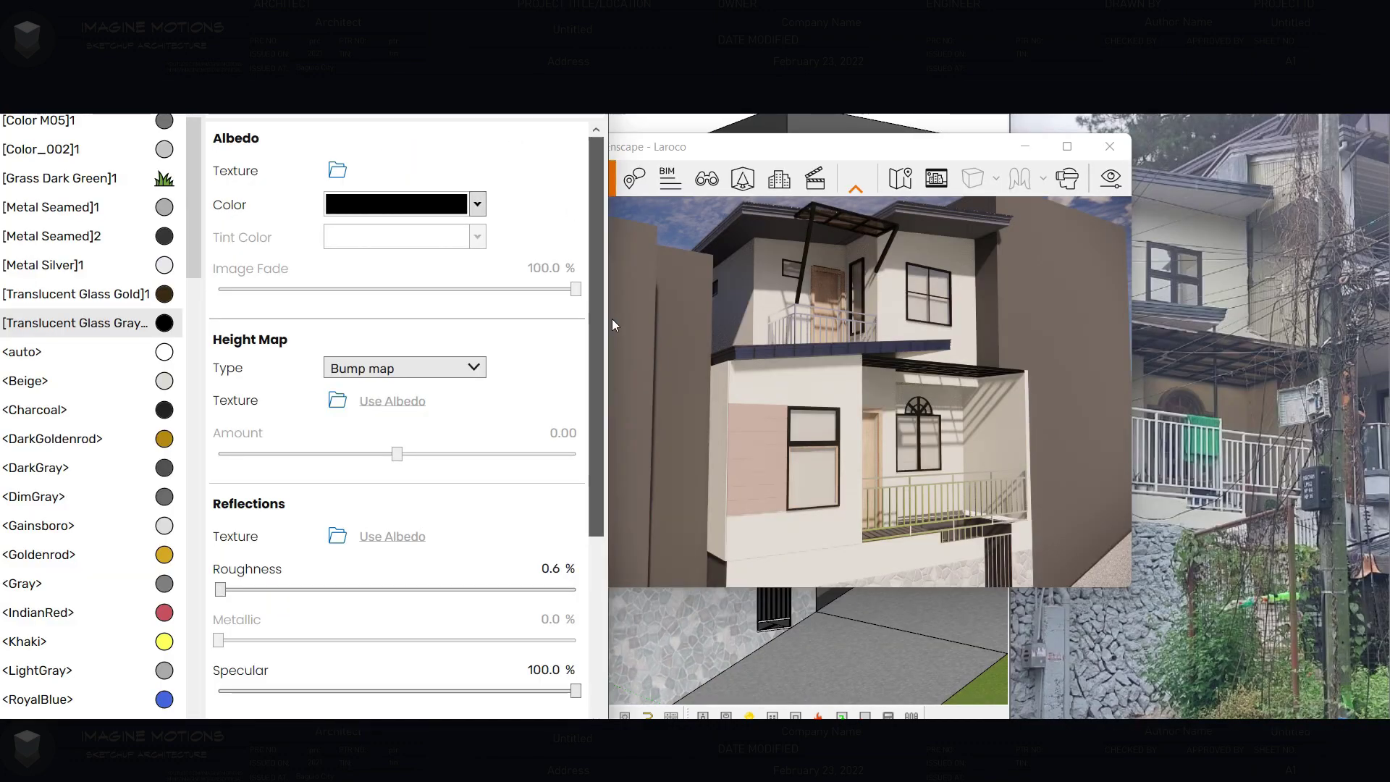
pyautogui.scroll(-3, 507, 471)
pyautogui.moveTo(404, 617); pyautogui.dragTo(511, 621)
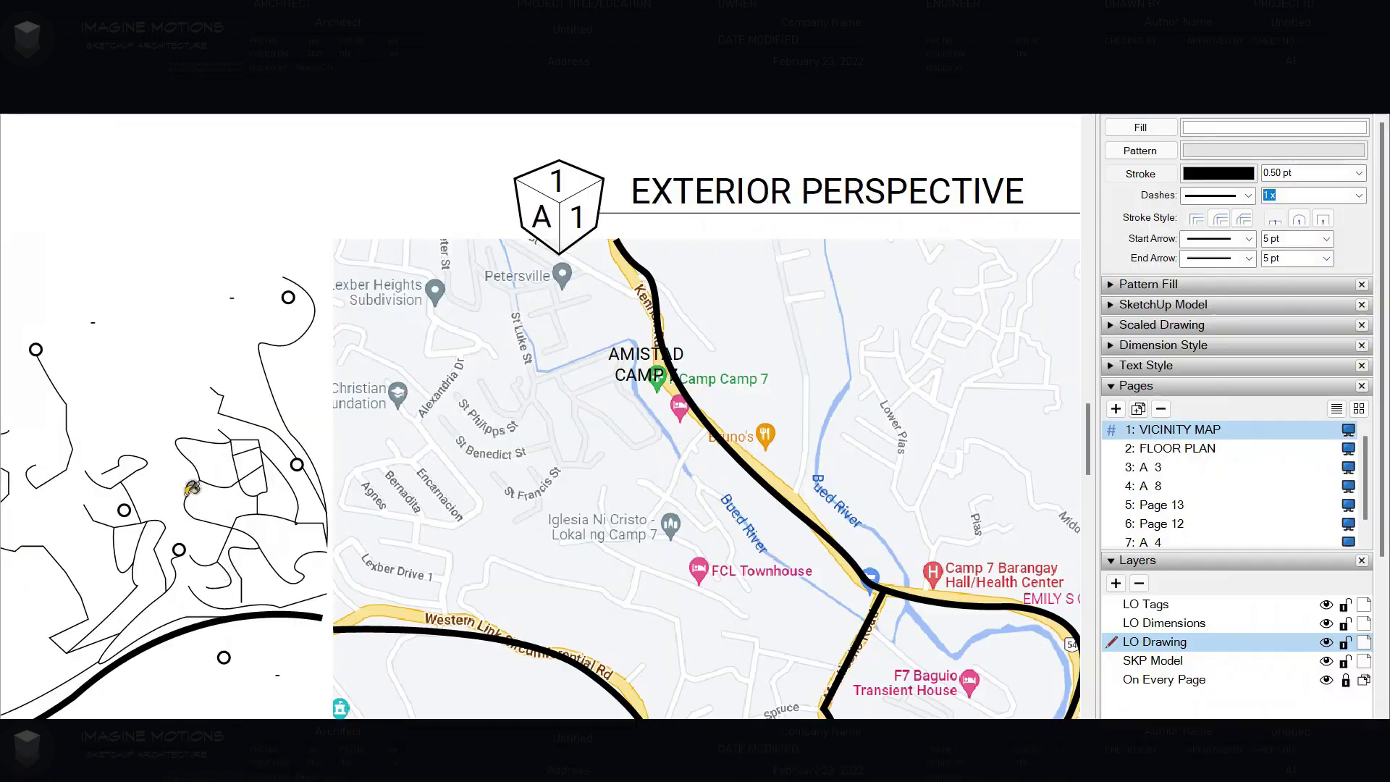
# Copy the F7 BAGUIO TRANSIENT HOUSE label below itself and retype it as YOUNGLAND.
pyautogui.scroll(-3, 796, 326)
pyautogui.scroll(5, 796, 325)
pyautogui.scroll(2, 708, 575)
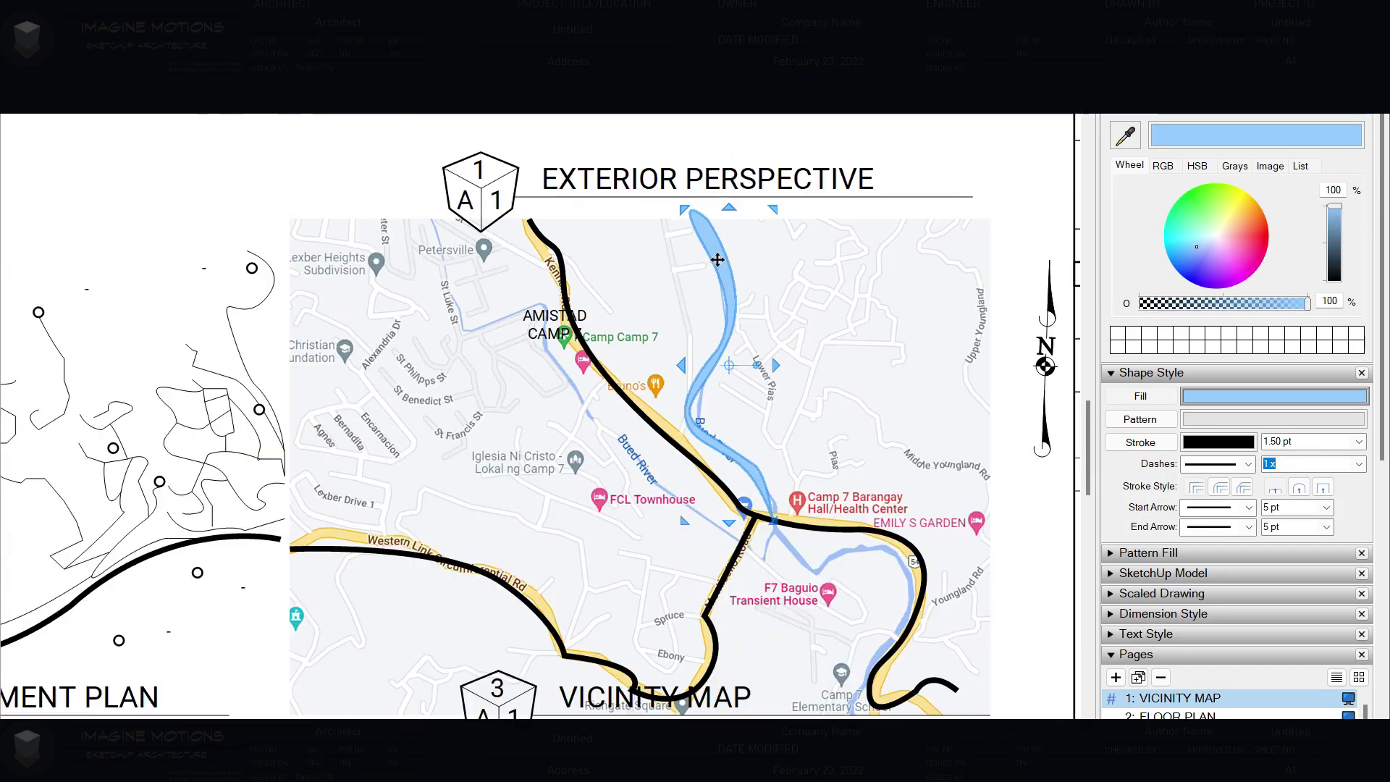
pyautogui.scroll(5, 679, 583)
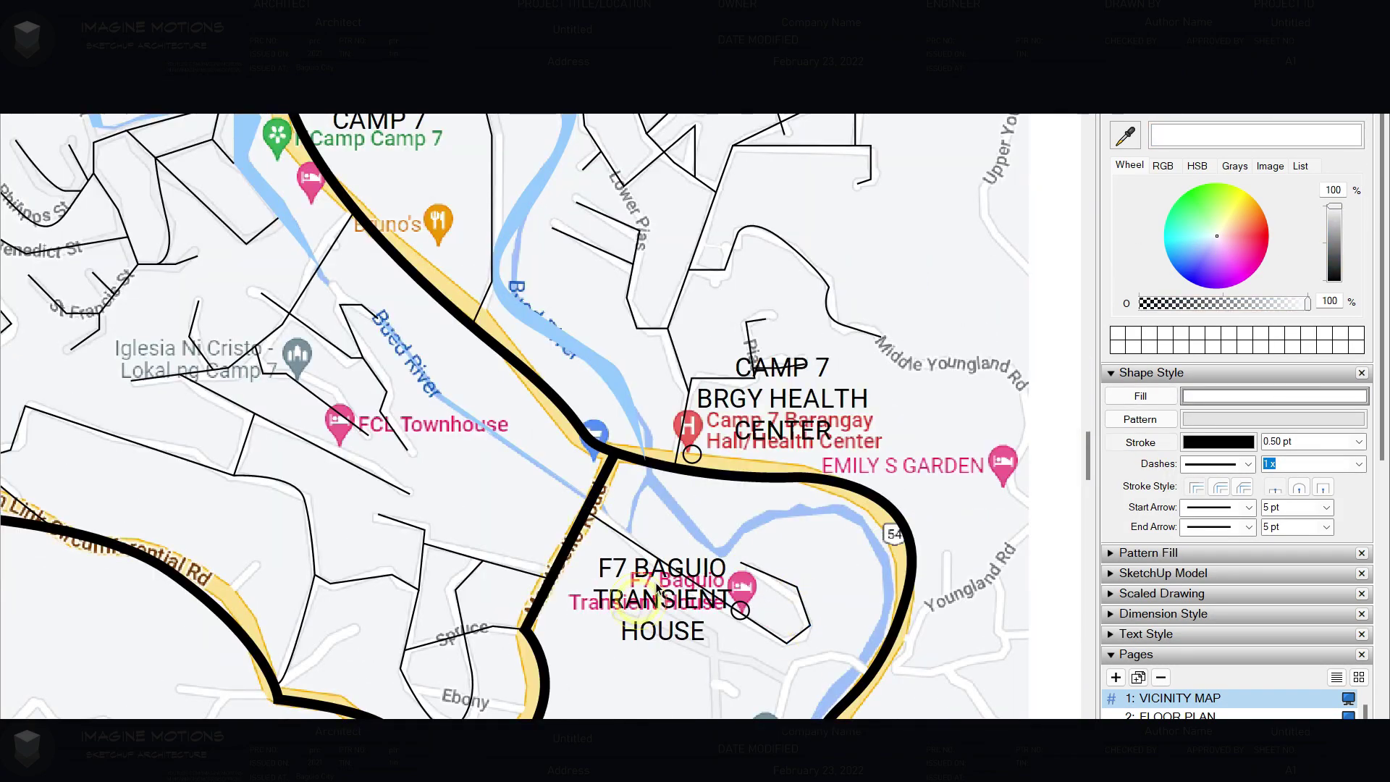
pyautogui.keyDown('ctrl'); pyautogui.moveTo(657, 591); pyautogui.dragTo(679, 612); pyautogui.keyUp('ctrl')
pyautogui.scroll(-1, 679, 612)
pyautogui.write('YOUNGLAND')
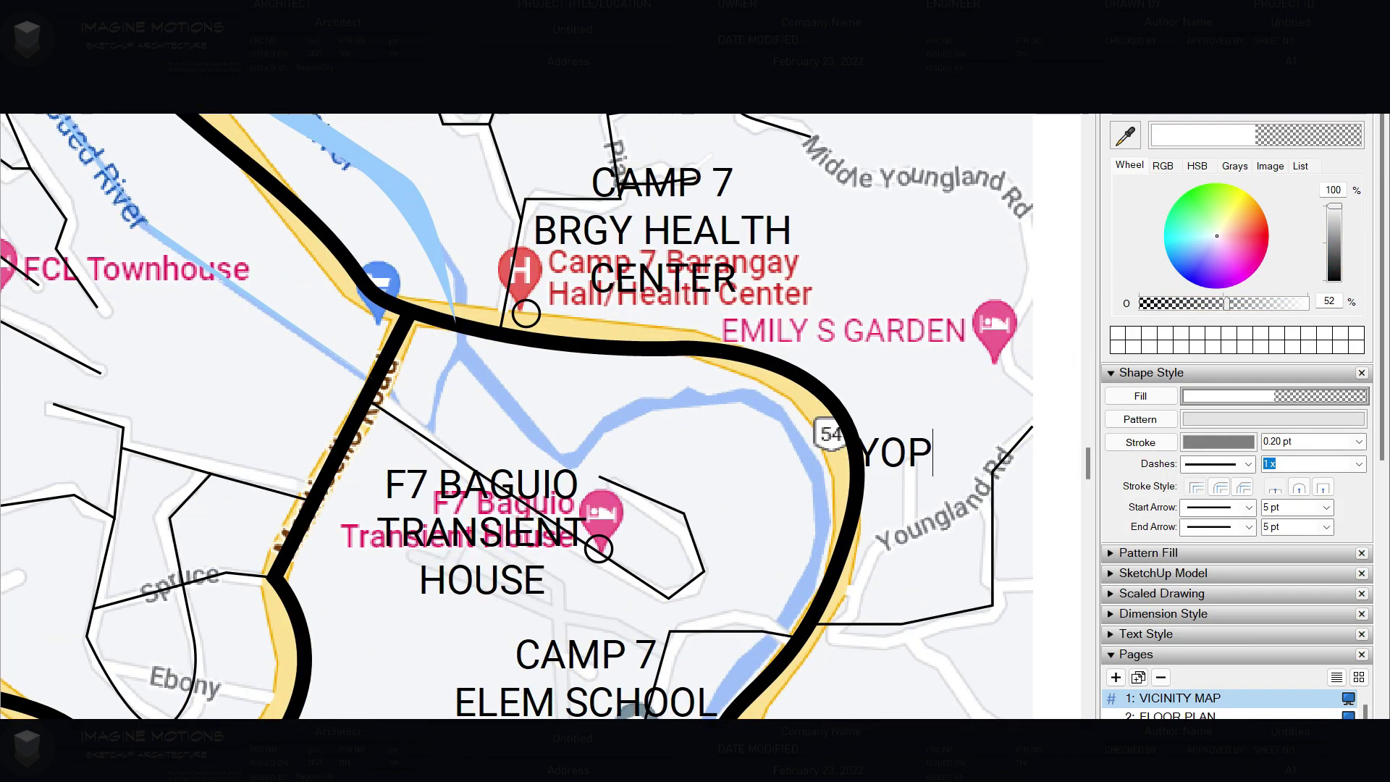
pyautogui.scroll(-2, 884, 422)
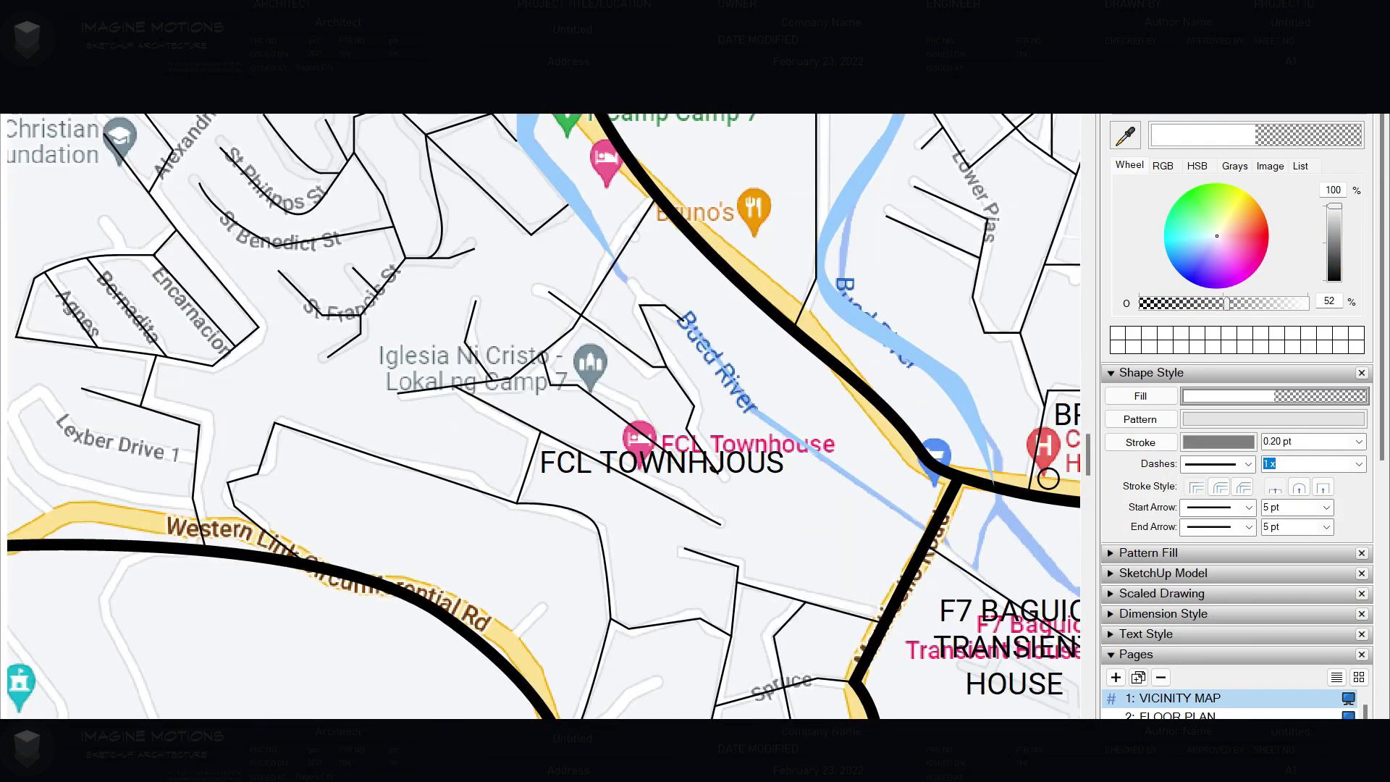
pyautogui.scroll(3, 710, 445)
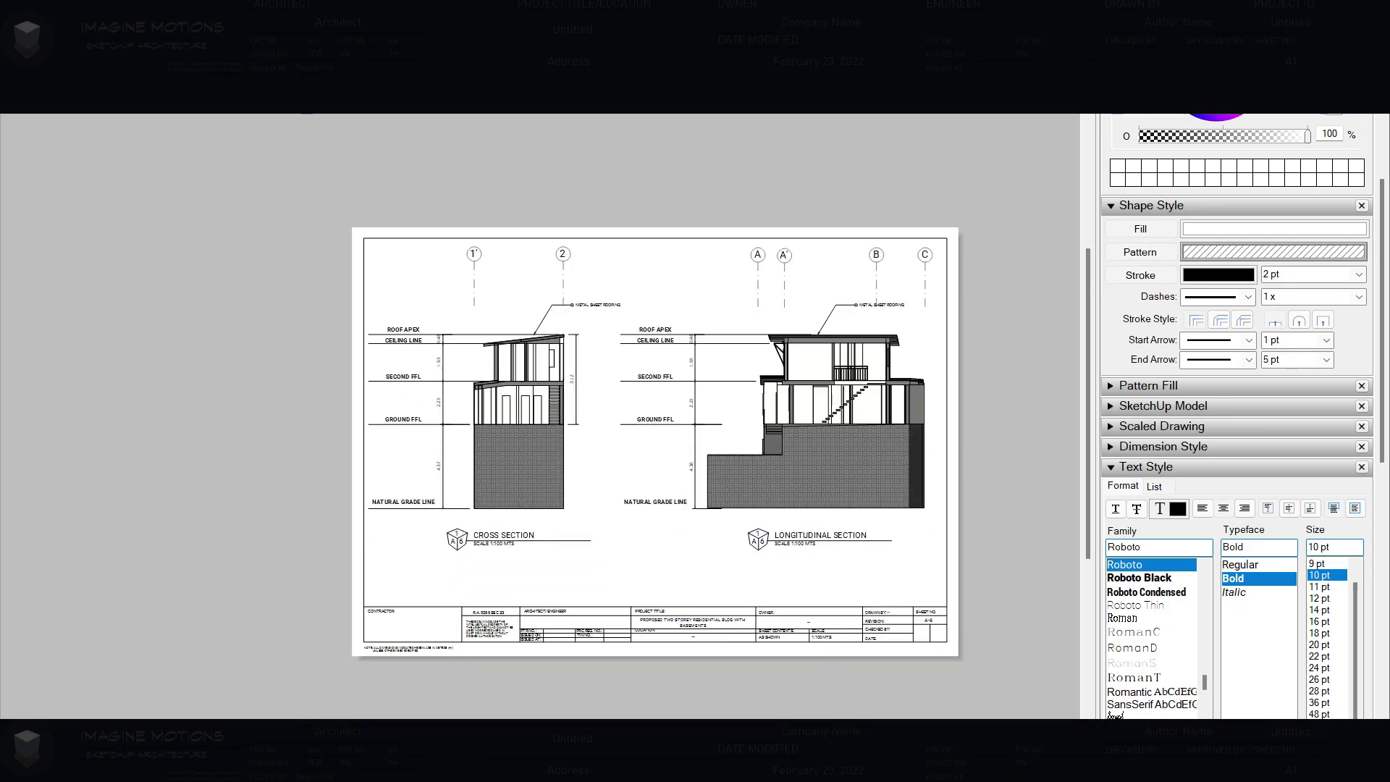
# Select the sections viewport on the LayOut sheet.
pyautogui.click(849, 452)
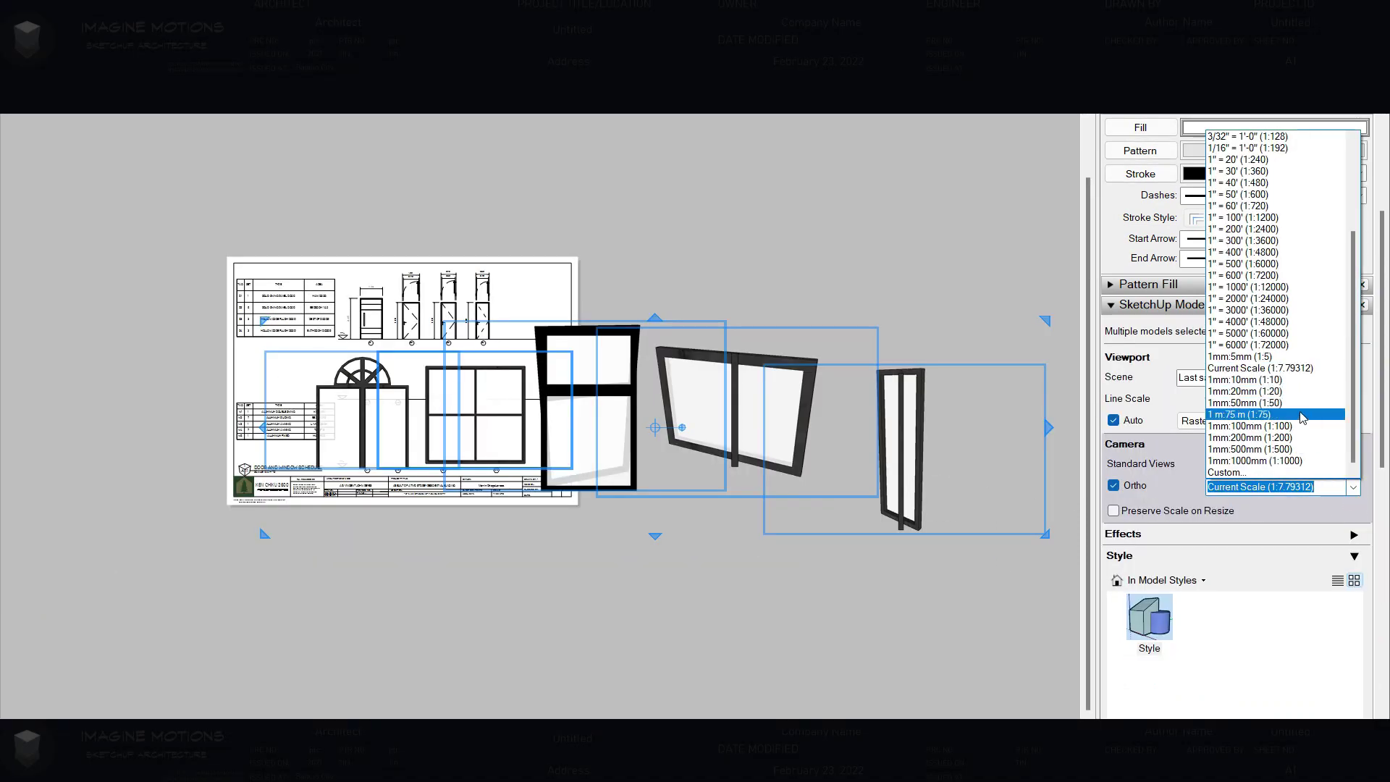
# Apply a common 1:50 orthographic scale to the window models.
pyautogui.click(1301, 414)
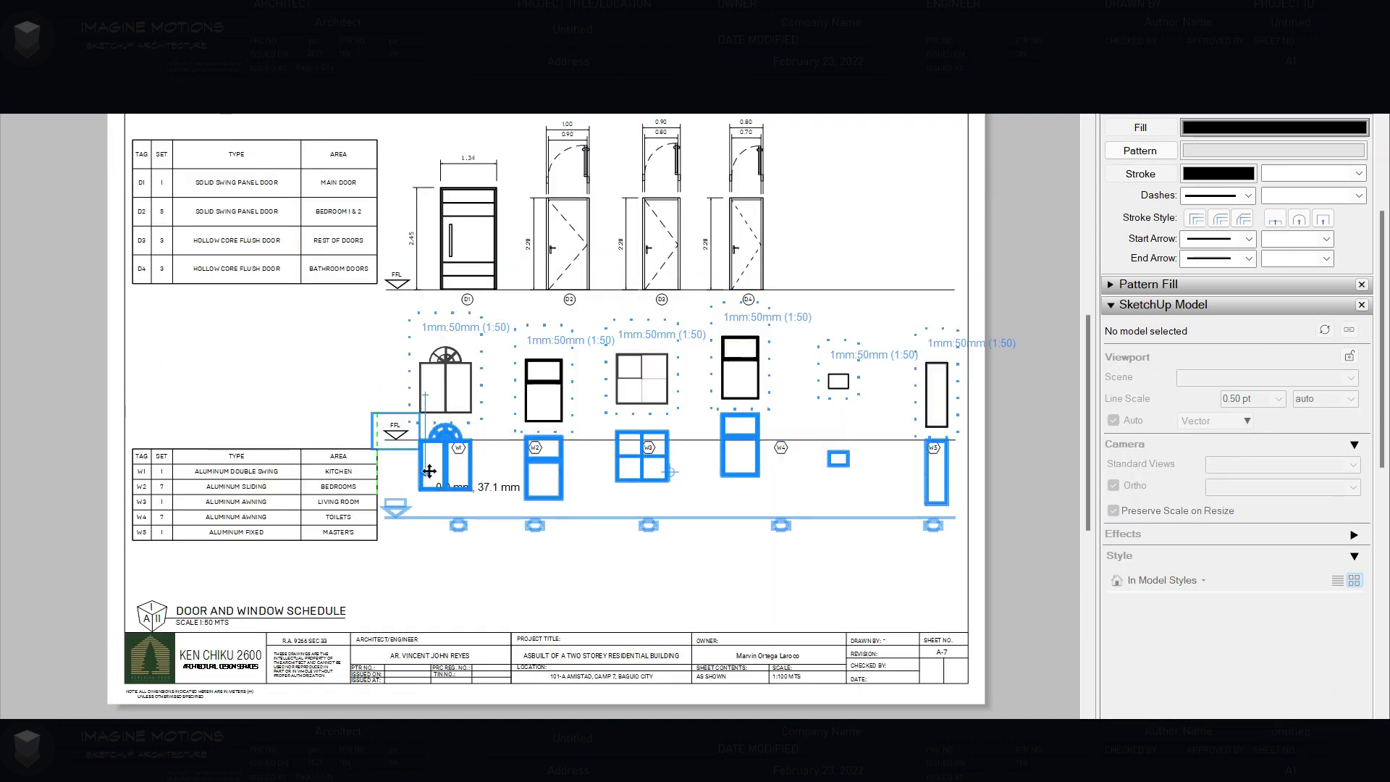
# Move the window elevations into the schedule row by the DOOR AND WINDOW SCHEDULE title.
pyautogui.moveTo(430, 472); pyautogui.dragTo(429, 471)
pyautogui.click(148, 627)
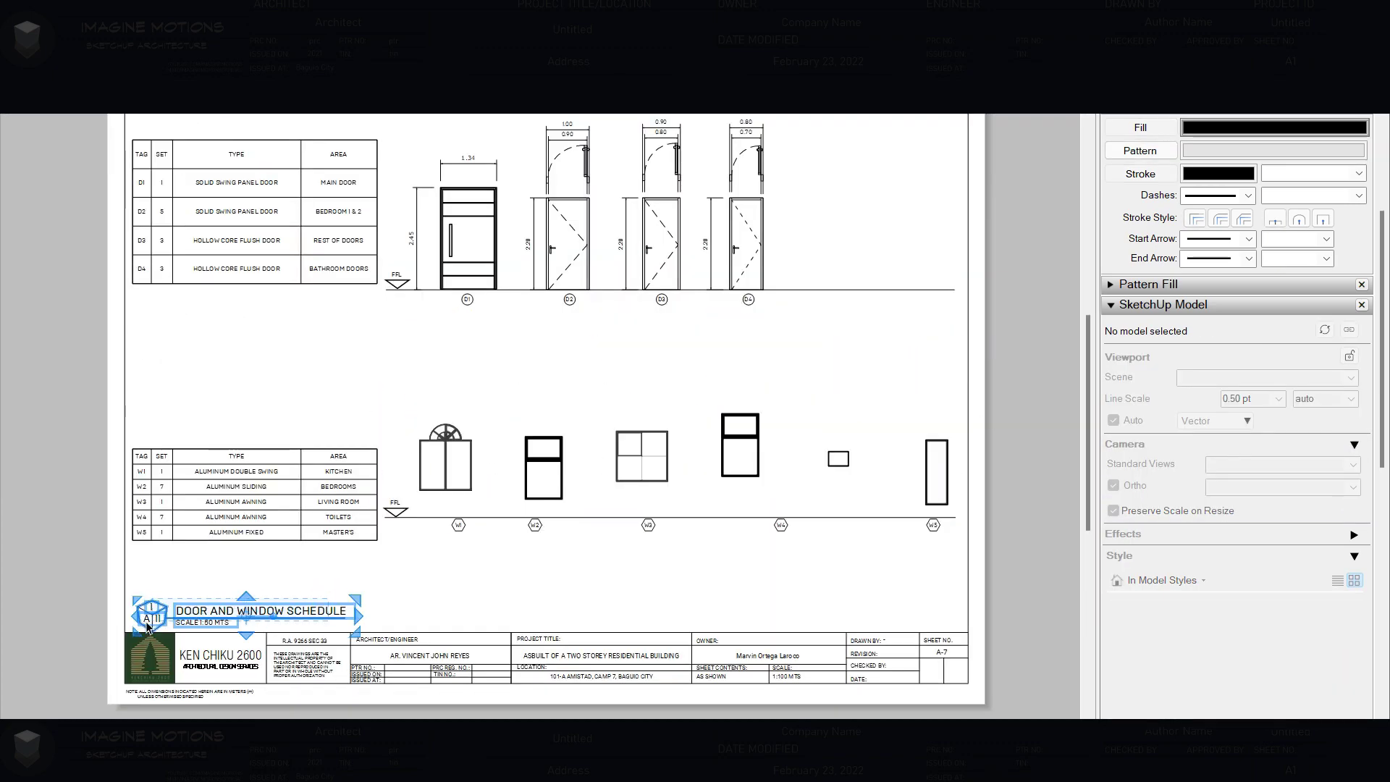
pyautogui.scroll(3, 388, 496)
pyautogui.scroll(-2, 456, 379)
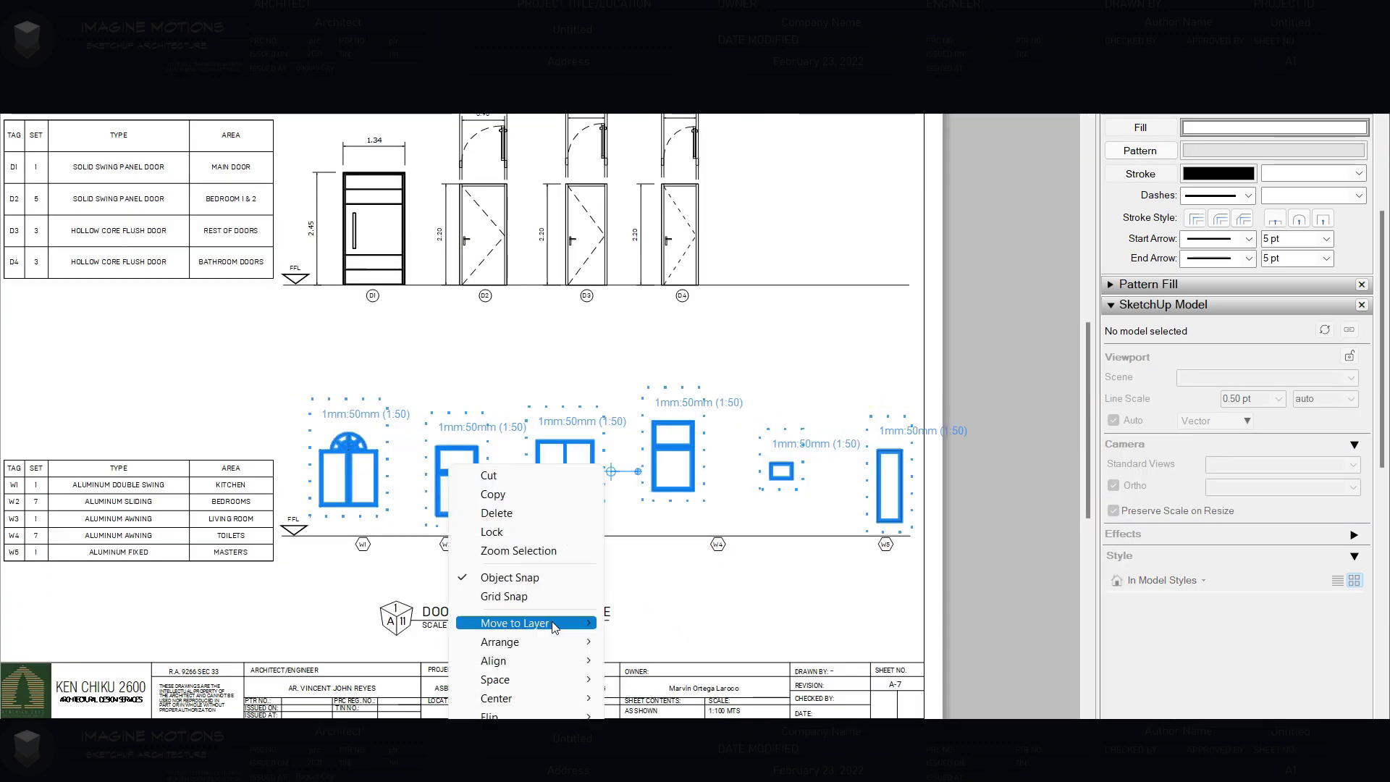
# Lower door D1's top to match D2's 2.20 height.
pyautogui.click(652, 637)
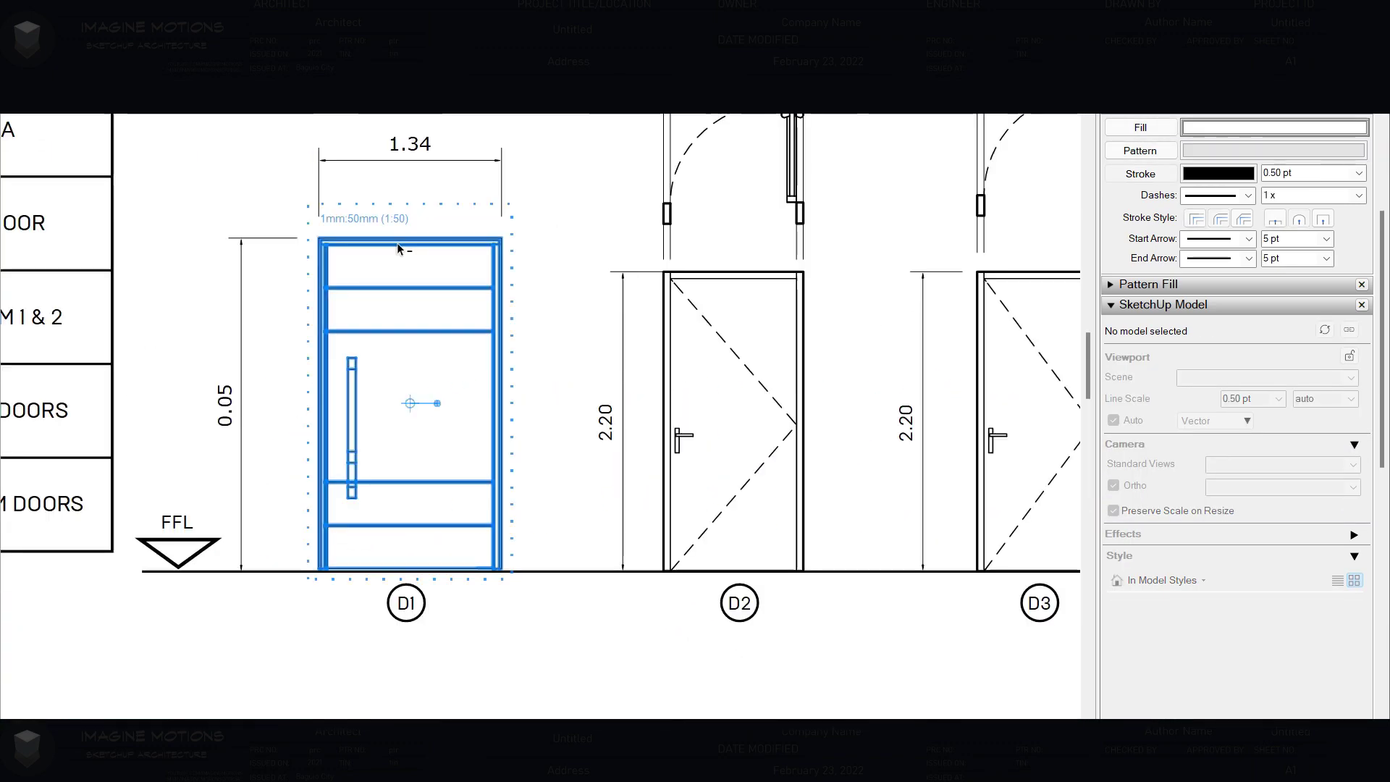
pyautogui.moveTo(410, 233); pyautogui.dragTo(410, 274)
pyautogui.click(259, 402)
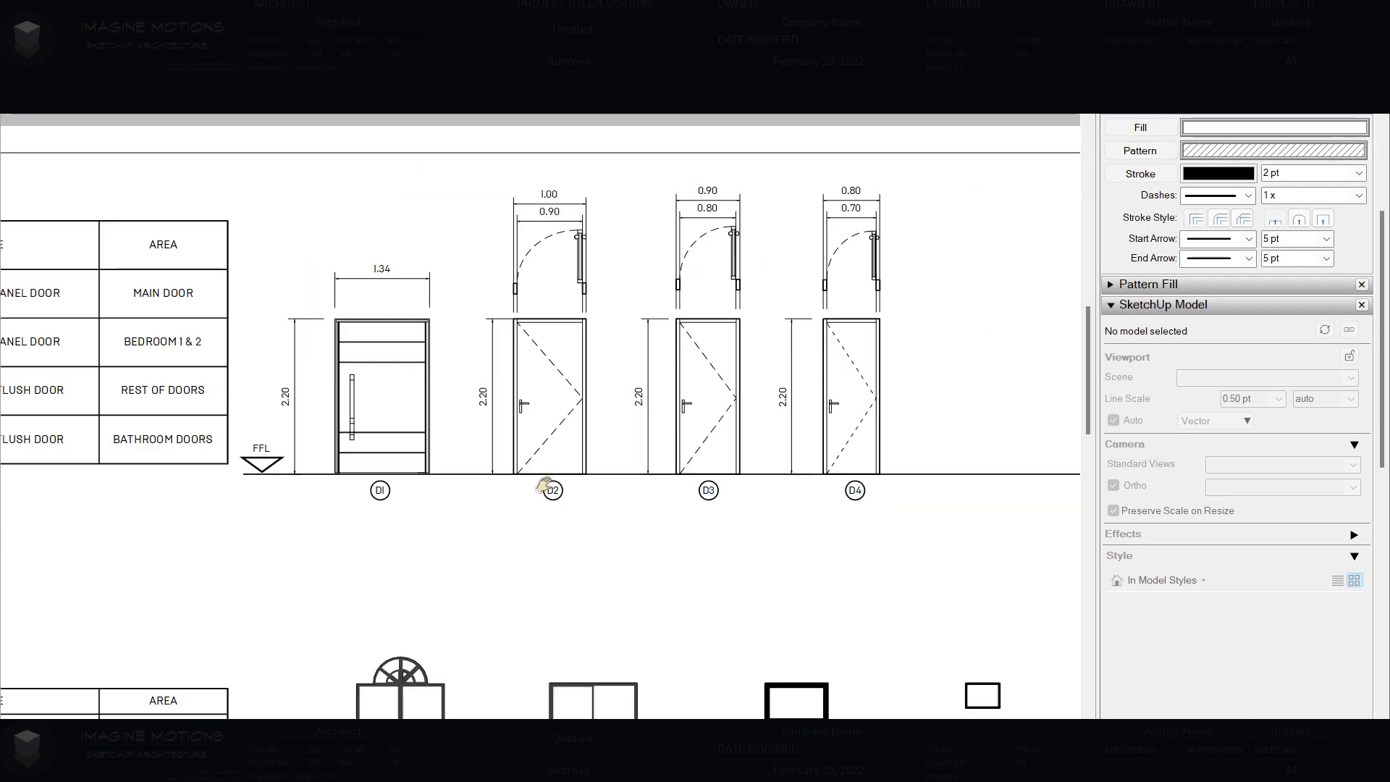
# Set the window height dimensions' start arrowhead to 1 pt.
pyautogui.click(1112, 305)
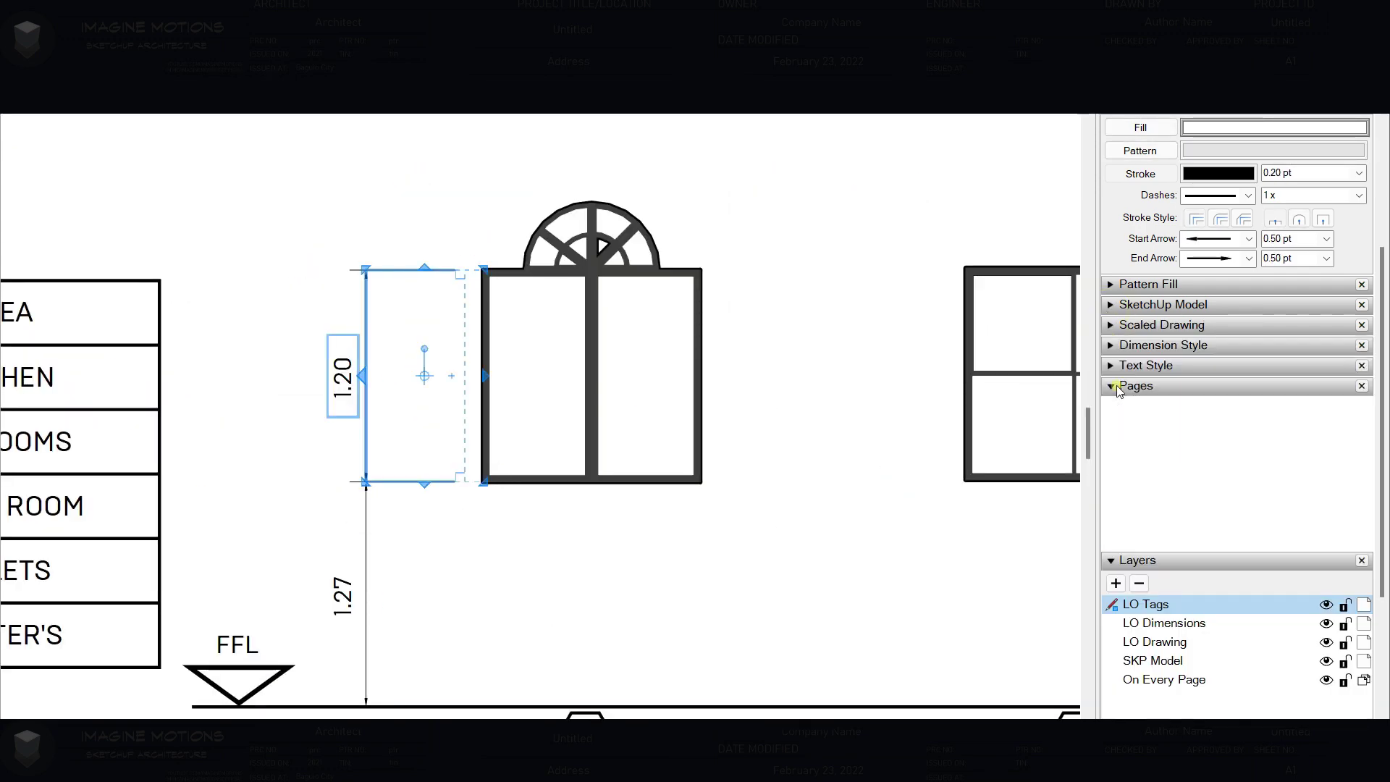
pyautogui.click(1111, 344)
pyautogui.scroll(-3, 543, 405)
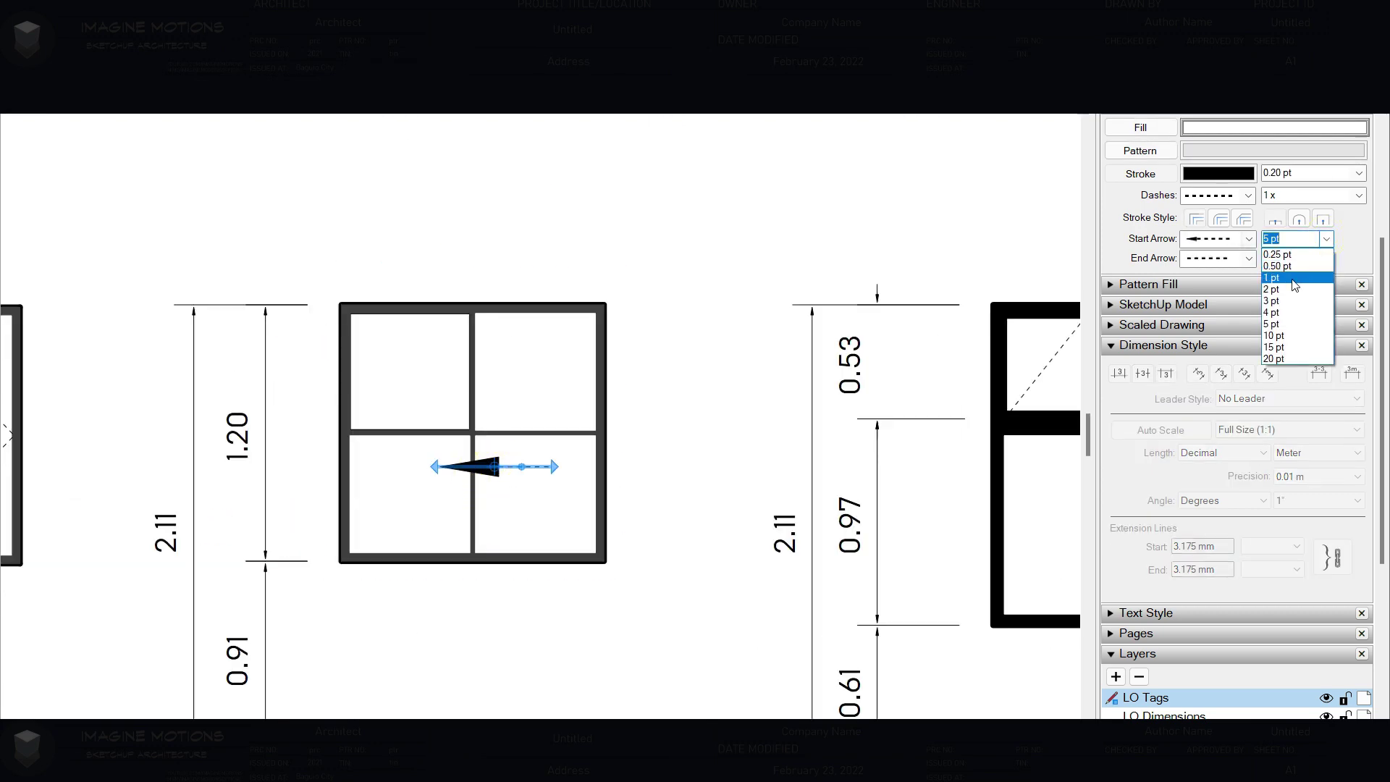
pyautogui.click(1293, 279)
pyautogui.click(1249, 239)
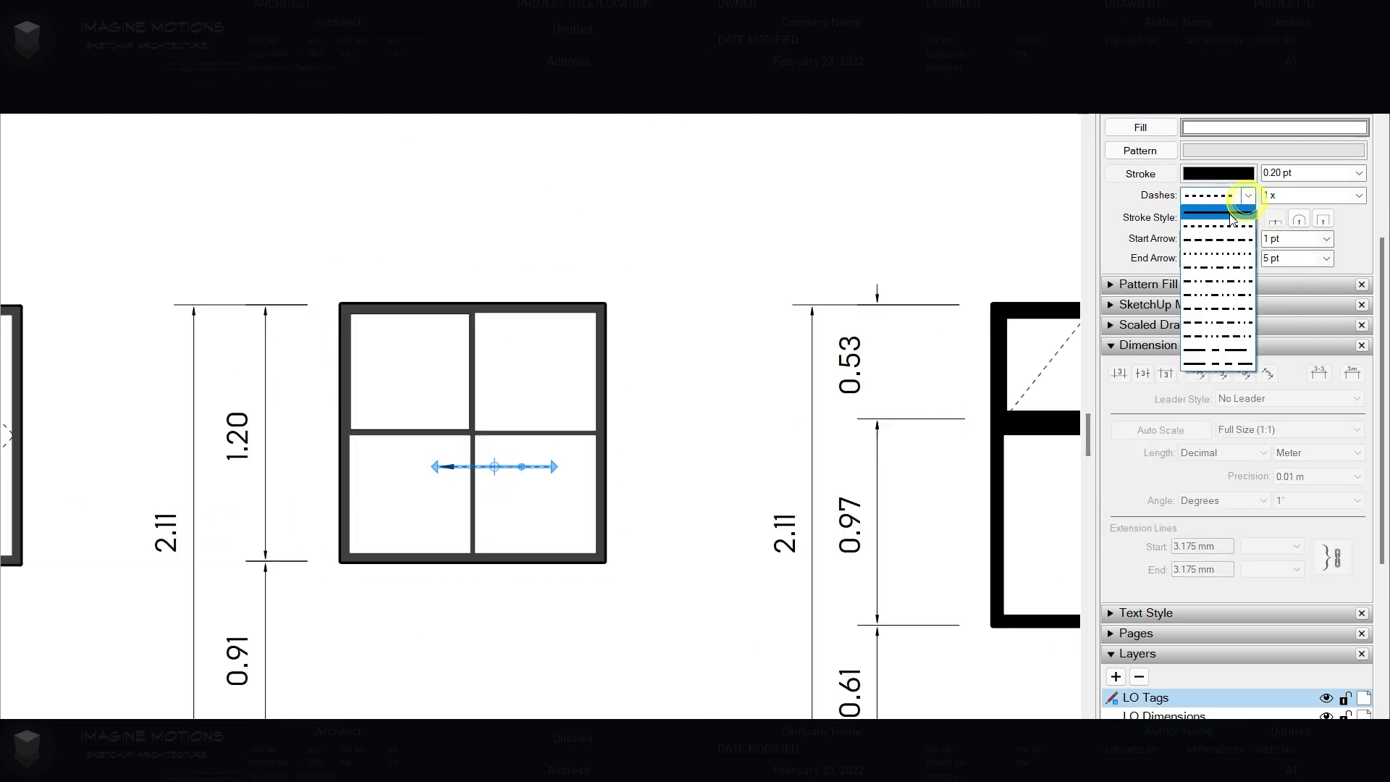
pyautogui.click(1230, 214)
pyautogui.scroll(2, 556, 462)
pyautogui.scroll(-5, 534, 350)
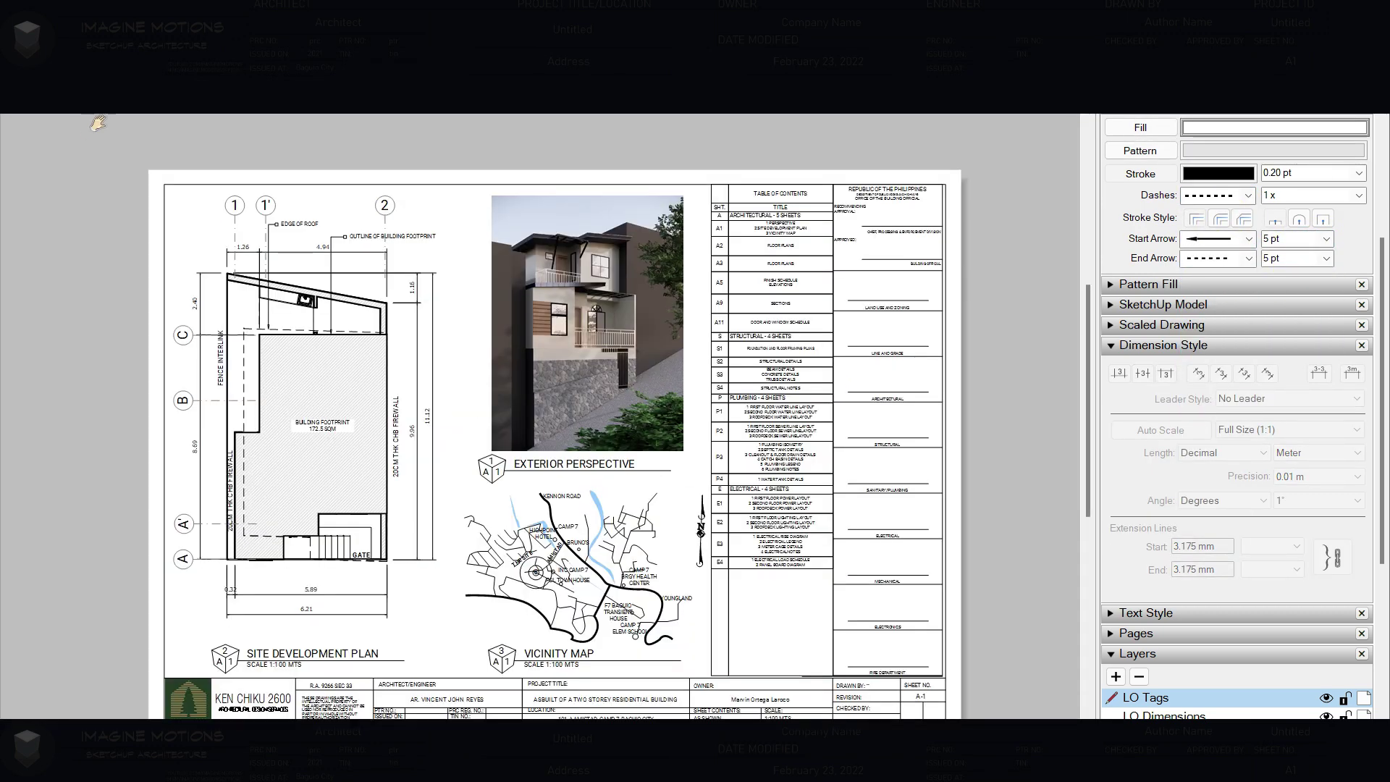
# Zoom in and back out on the A-1 cover sheet to review its contents.
pyautogui.scroll(-2, 956, 456)
pyautogui.scroll(2, 955, 456)
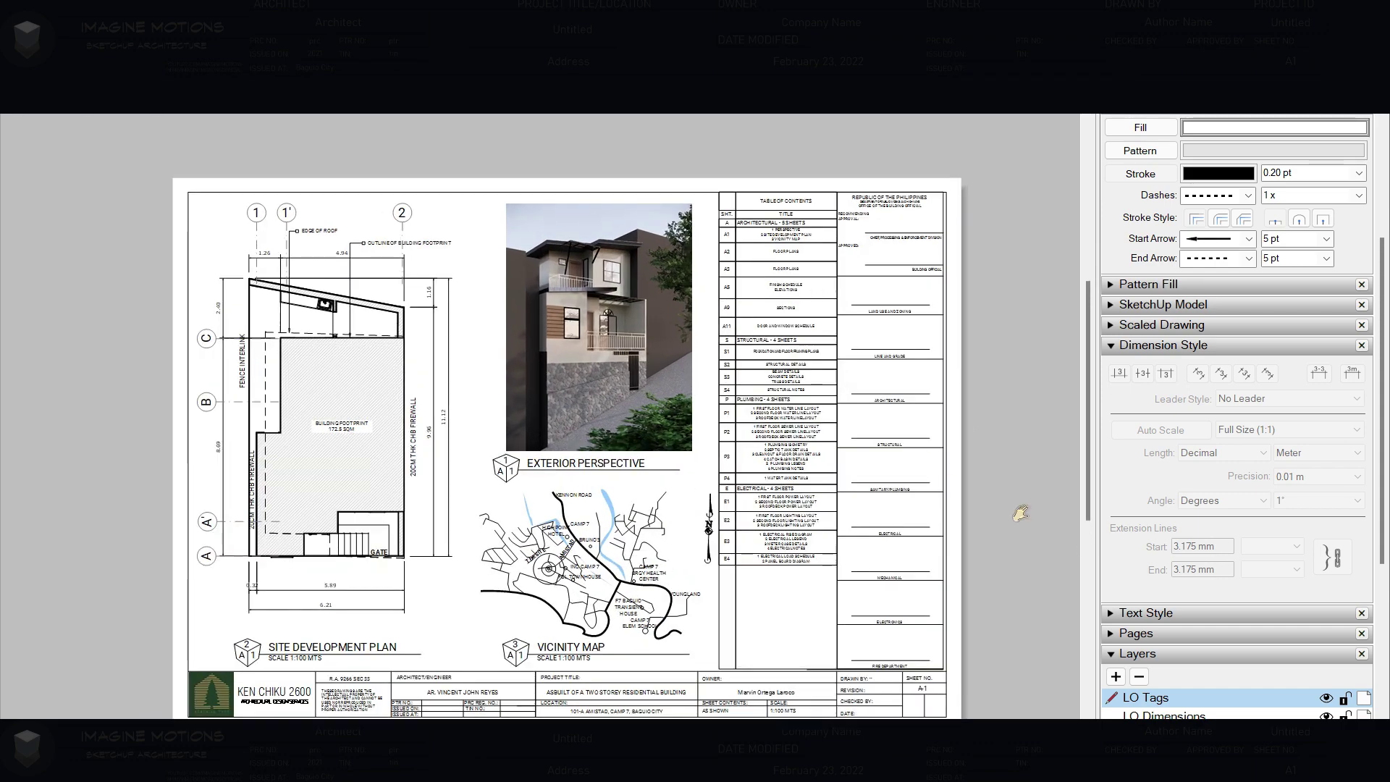